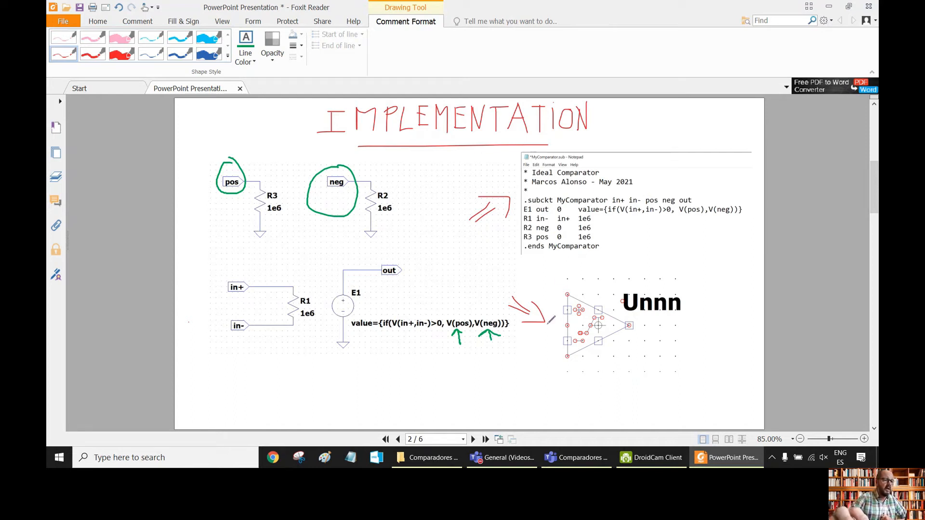
# Switch to the Comparadores - 2021-05-28 folder and open Comparator Comp Schematic.asc in LTspice.
pyautogui.click(440, 461)
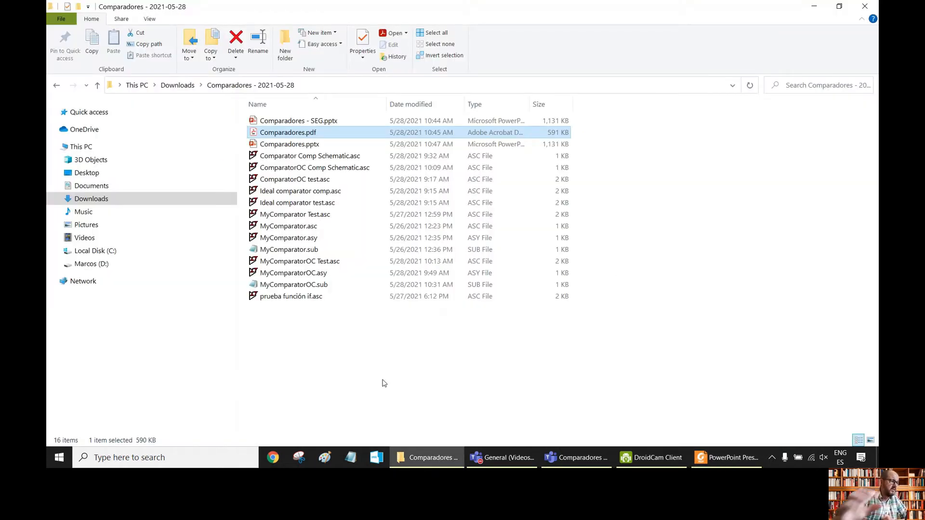
pyautogui.click(318, 192)
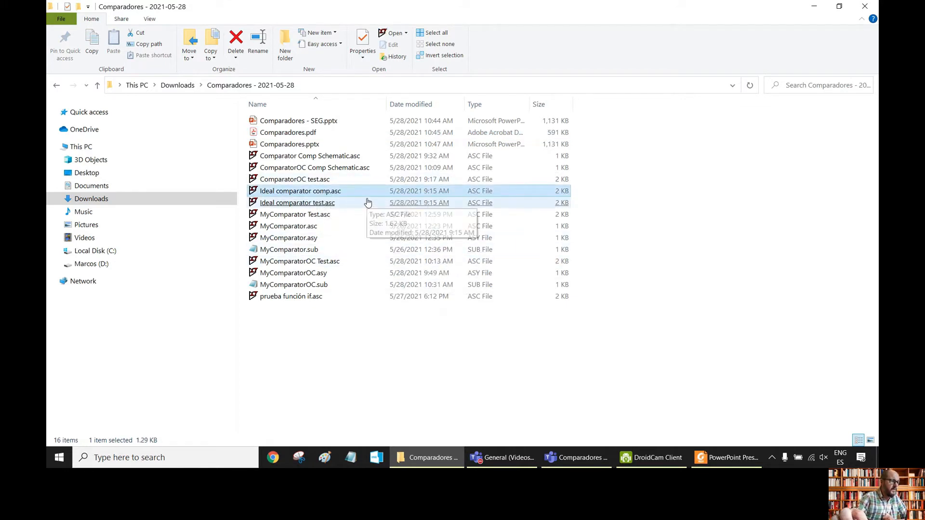
pyautogui.click(318, 159)
pyautogui.doubleClick(320, 159)
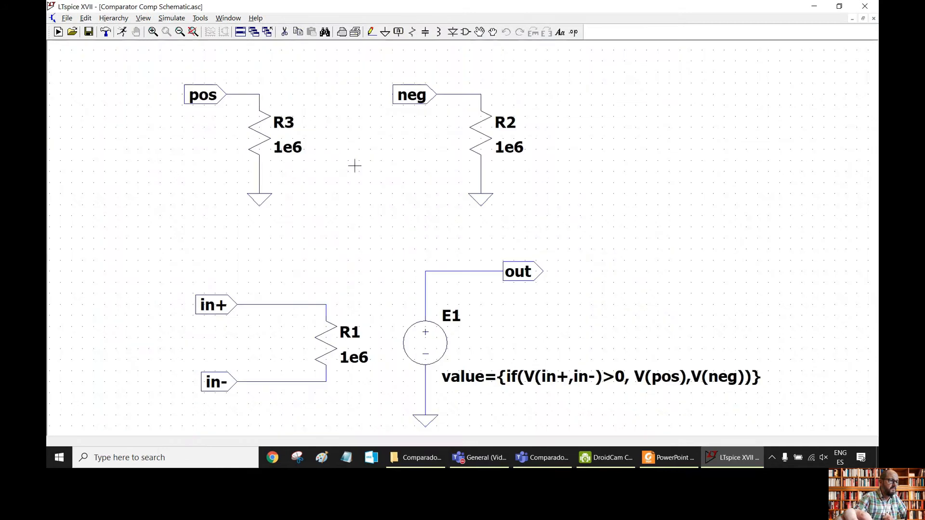
pyautogui.scroll(-1, 379, 173)
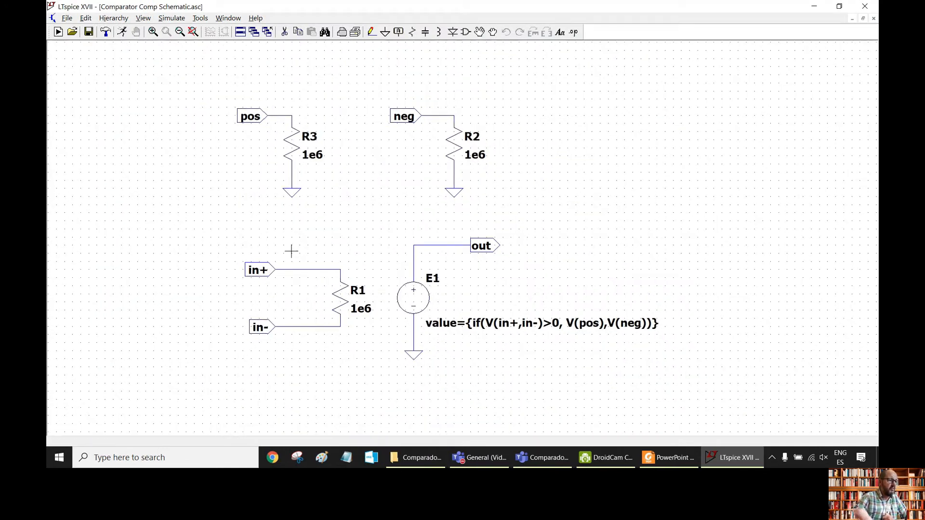
# Display the schematic's SPICE netlist beside the circuit and highlight the E1, R1, R3 and R2 lines.
pyautogui.click(144, 19)
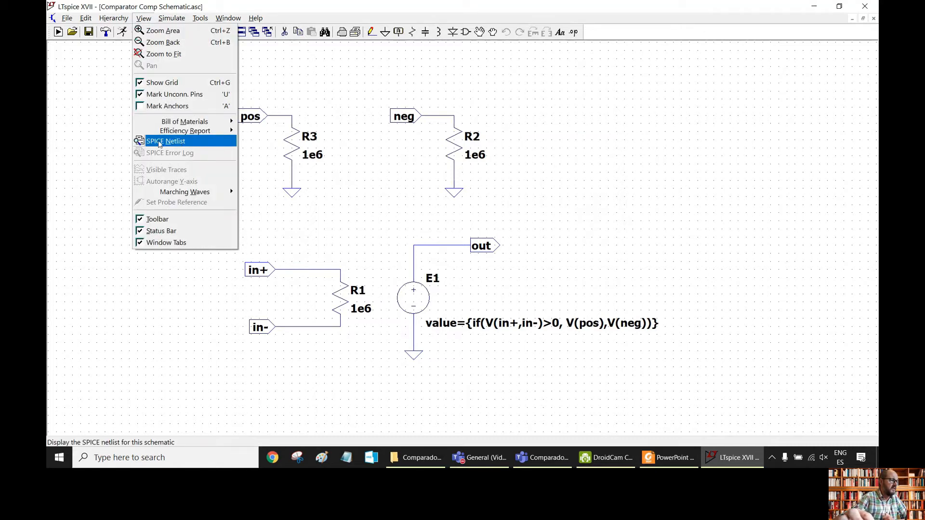
pyautogui.click(178, 144)
pyautogui.moveTo(346, 98); pyautogui.dragTo(538, 122)
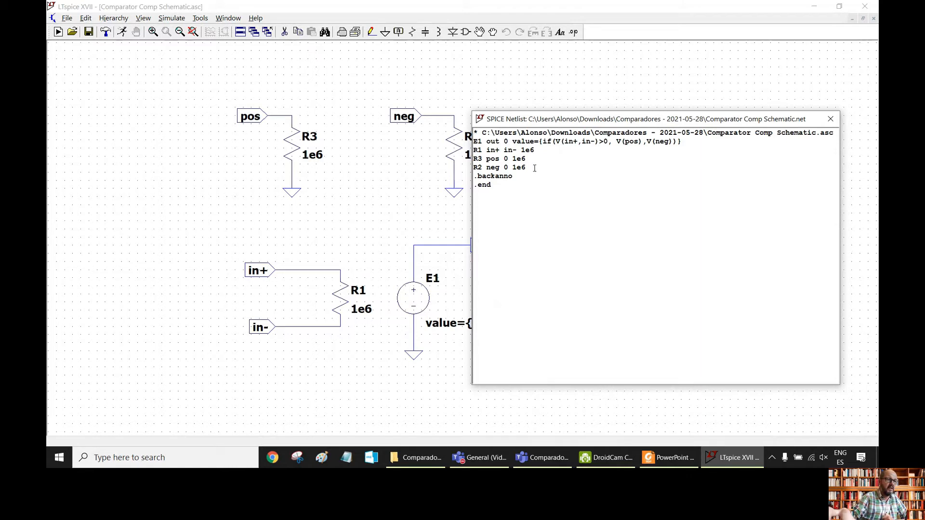
pyautogui.moveTo(522, 121); pyautogui.dragTo(599, 143)
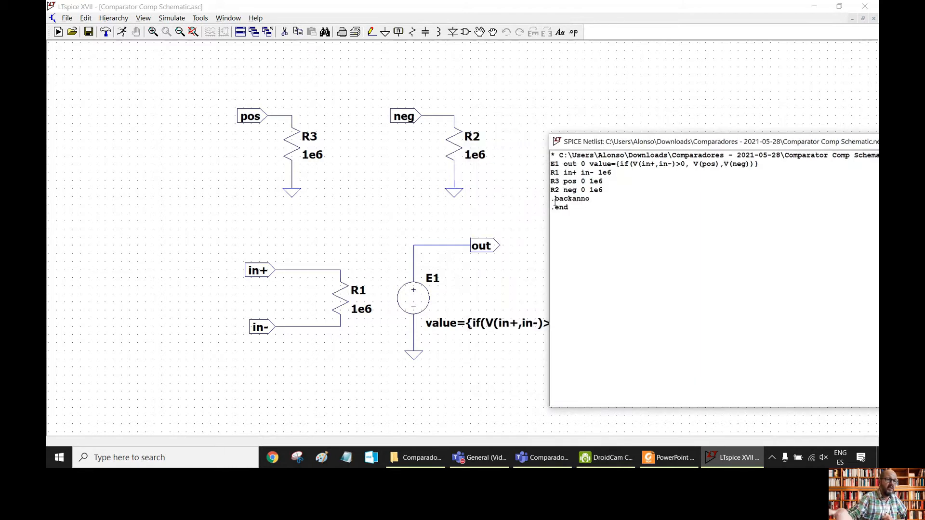
pyautogui.moveTo(610, 190); pyautogui.dragTo(543, 166)
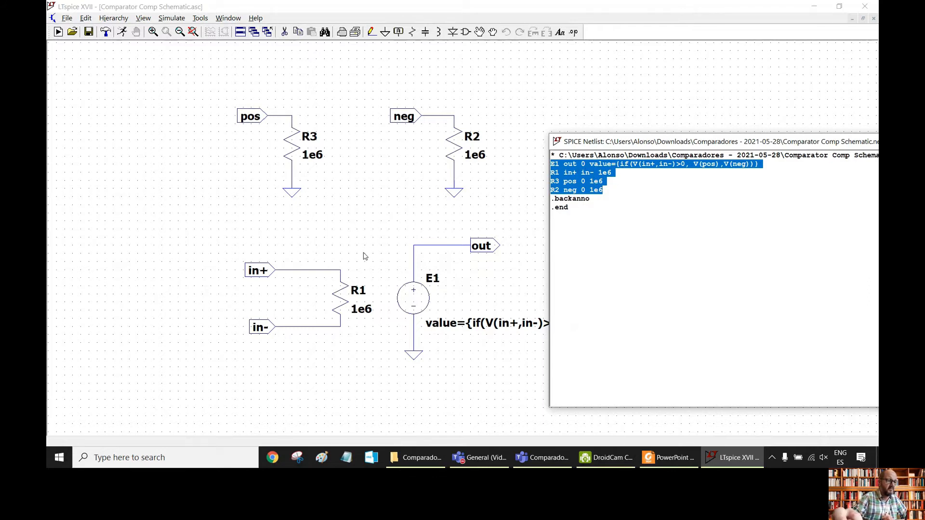
# Open MyComparator.sub from the Comparadores folder in Notepad and examine its .subckt and .ends lines.
pyautogui.click(418, 458)
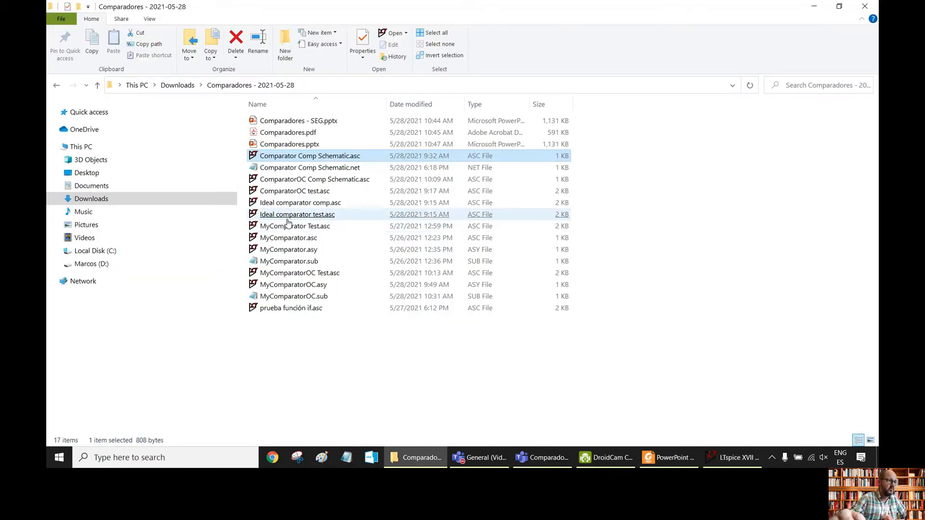
pyautogui.doubleClick(288, 261)
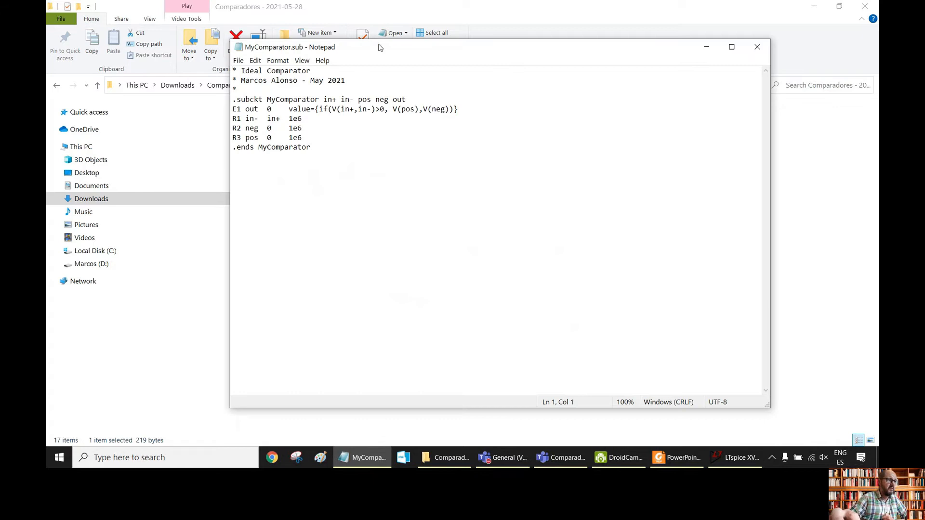
pyautogui.moveTo(380, 47); pyautogui.dragTo(453, 71)
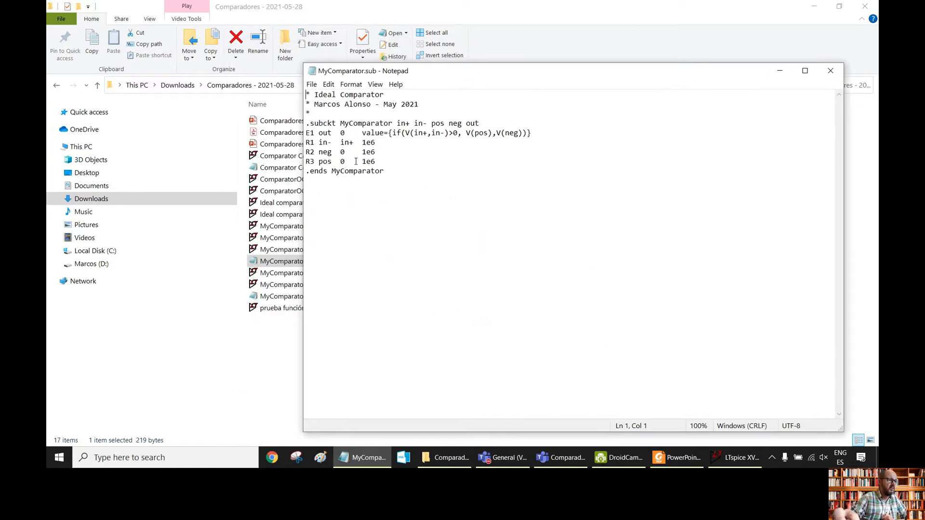
pyautogui.moveTo(484, 122); pyautogui.dragTo(299, 125)
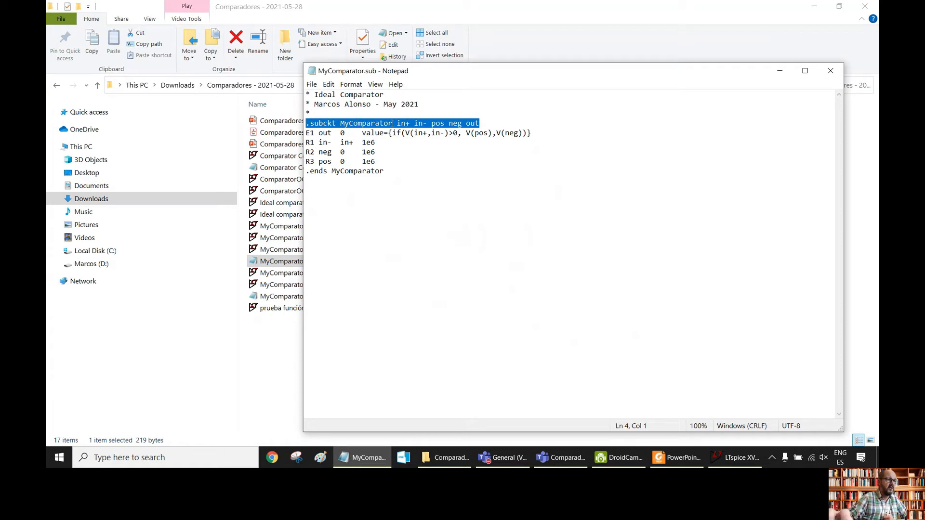
pyautogui.moveTo(383, 170); pyautogui.dragTo(304, 171)
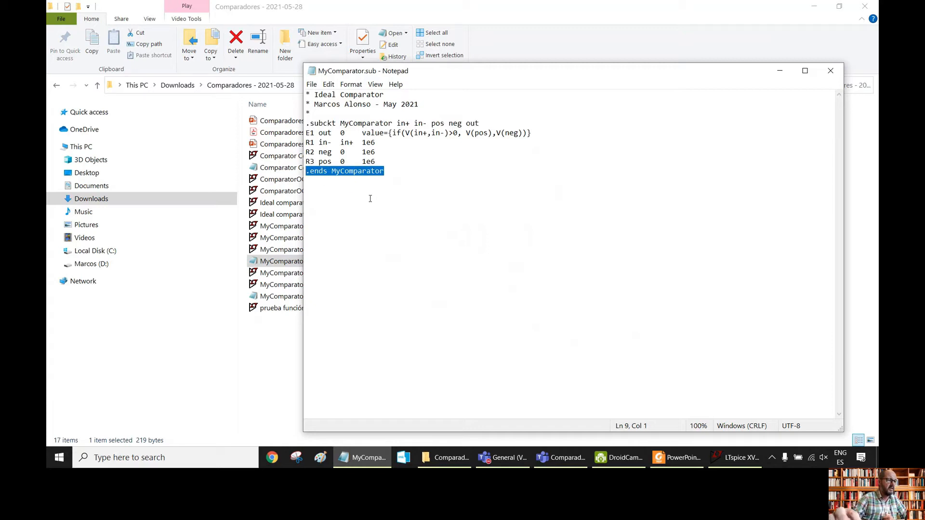
# Return to the Comparadores folder and open the symbol file MyComparator.asy in LTspice.
pyautogui.click(341, 15)
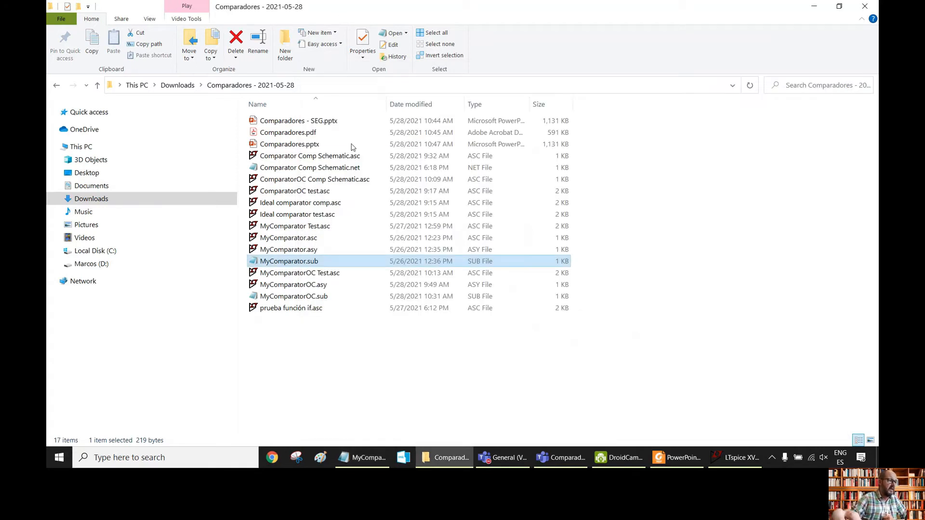
pyautogui.click(371, 230)
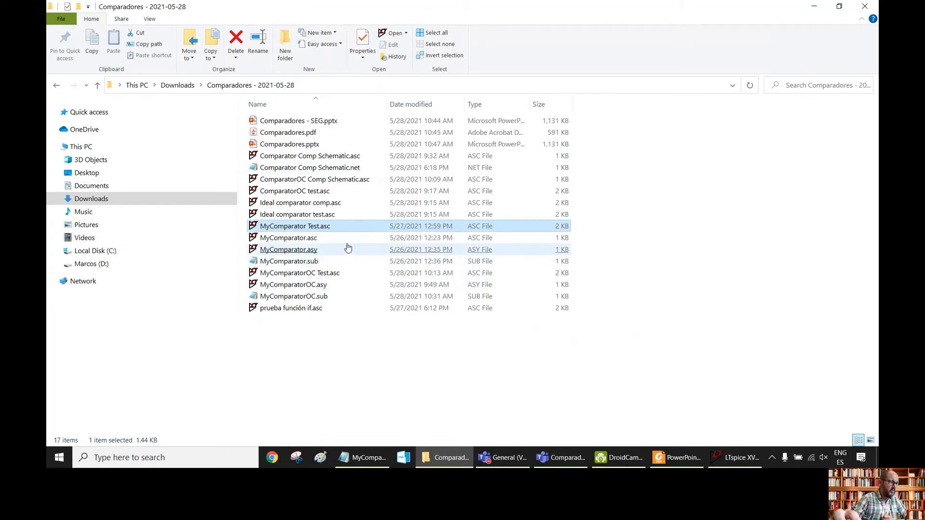
pyautogui.click(310, 195)
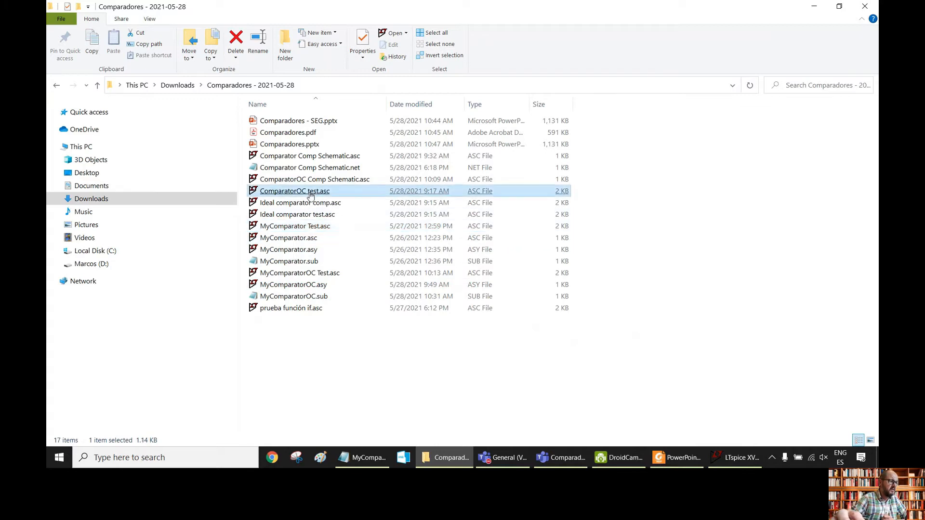
pyautogui.click(355, 242)
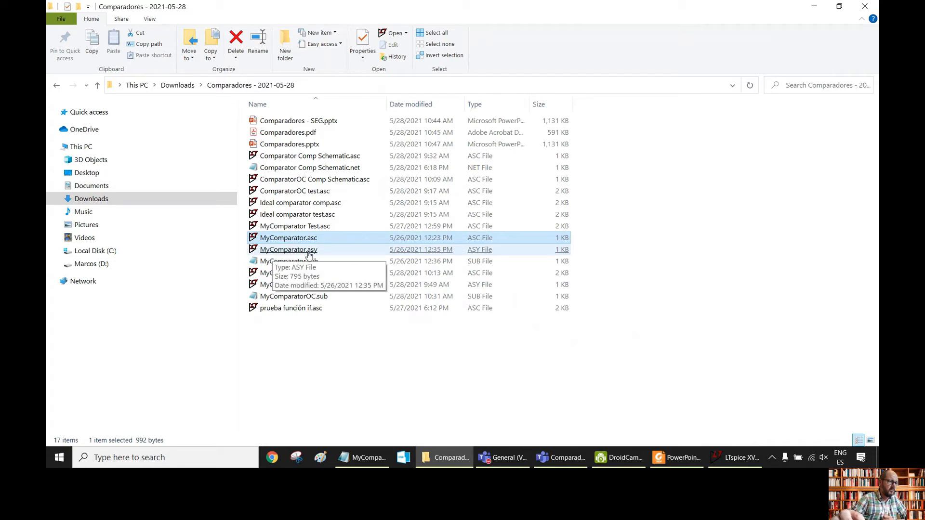
pyautogui.doubleClick(309, 251)
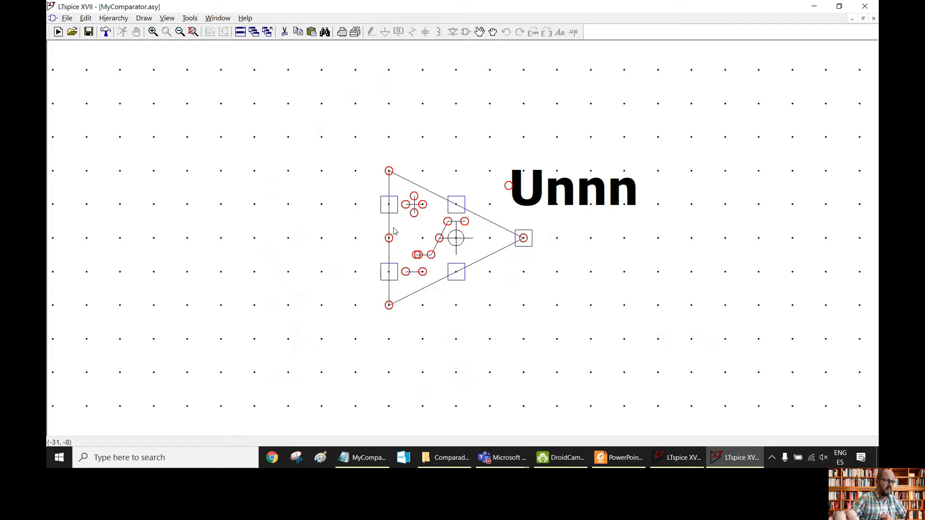
# Bring the MyComparator.sub text beside the symbol and highlight the subcircuit's node list in+ in- pos neg out.
pyautogui.click(363, 457)
pyautogui.moveTo(438, 71); pyautogui.dragTo(692, 147)
pyautogui.moveTo(652, 199); pyautogui.dragTo(732, 200)
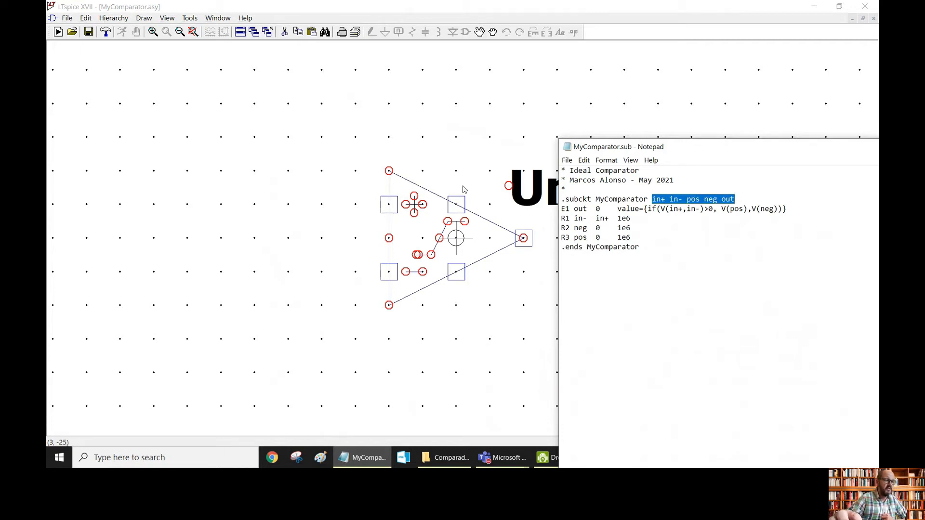
# Shrink the symbol editor window and place it beside the MyComparator.sub text so both can be compared.
pyautogui.click(836, 7)
pyautogui.moveTo(525, 26); pyautogui.dragTo(412, 112)
pyautogui.moveTo(560, 170); pyautogui.dragTo(456, 175)
pyautogui.moveTo(567, 173); pyautogui.dragTo(341, 174)
pyautogui.moveTo(206, 110); pyautogui.dragTo(423, 98)
# Check the label and netlist order of the comparator symbol's in+, in-, pos, neg and out pins against the subcircuit node list.
pyautogui.rightClick(207, 247)
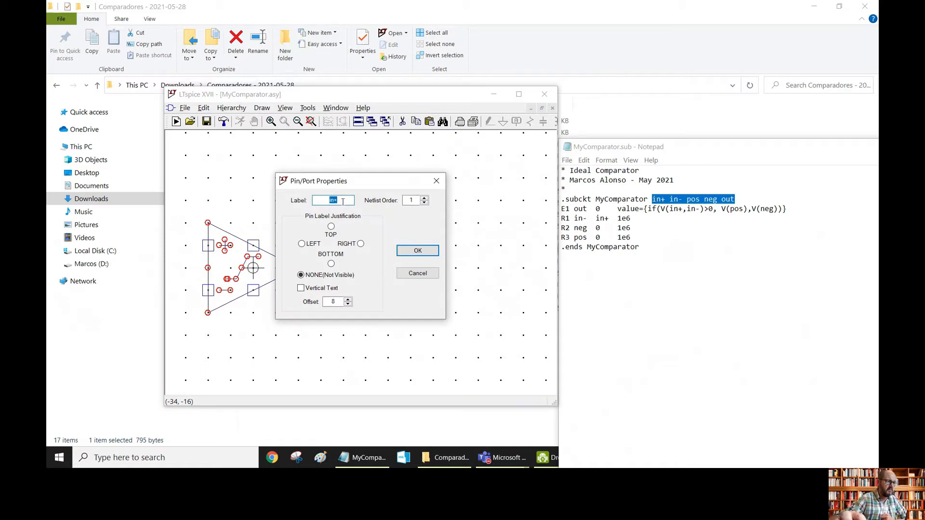
pyautogui.click(436, 181)
pyautogui.rightClick(208, 291)
pyautogui.click(436, 181)
pyautogui.rightClick(254, 245)
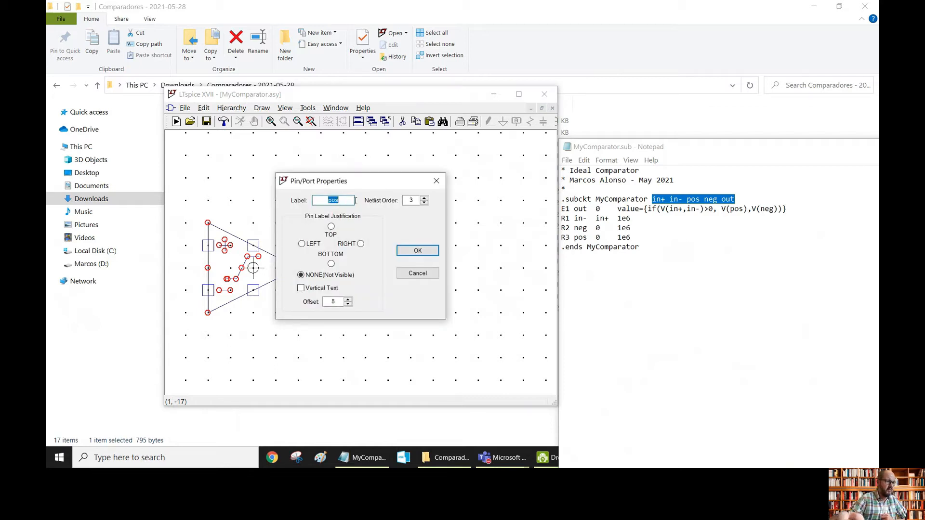
pyautogui.click(435, 186)
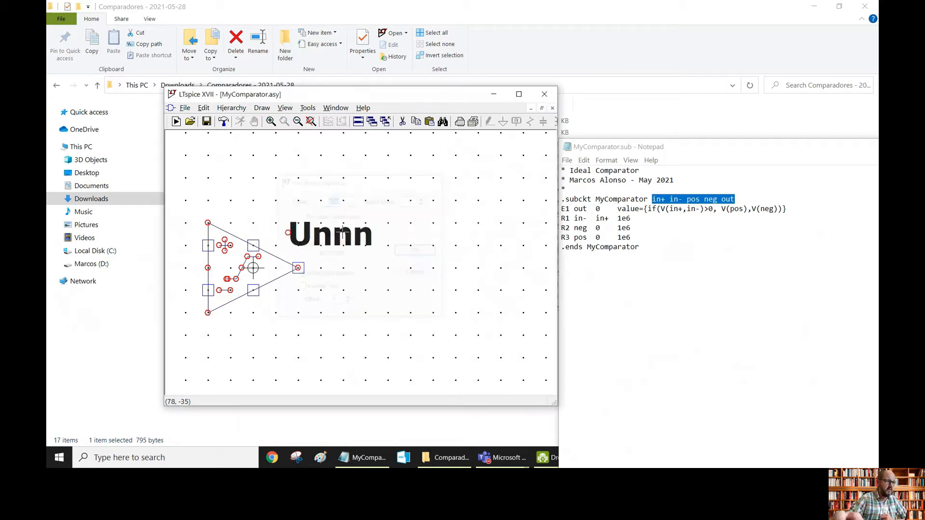
pyautogui.rightClick(253, 290)
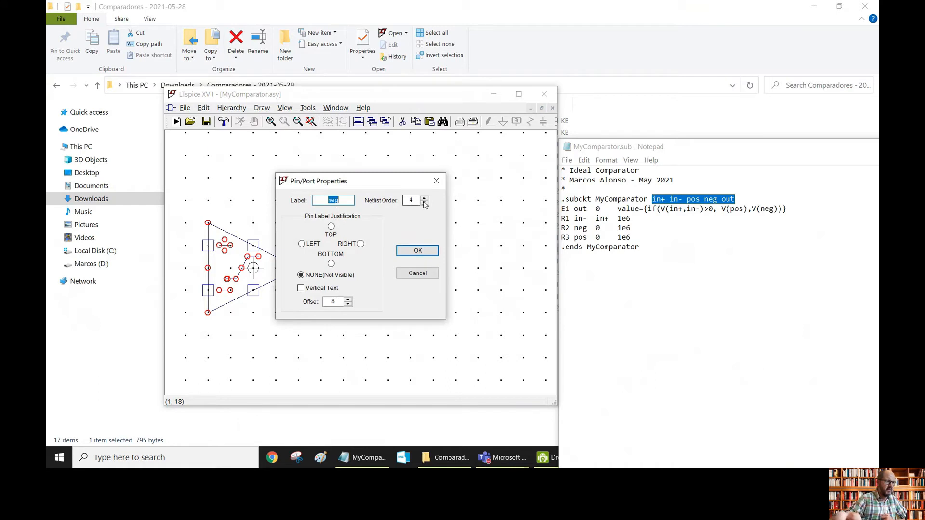
pyautogui.click(436, 181)
pyautogui.rightClick(298, 267)
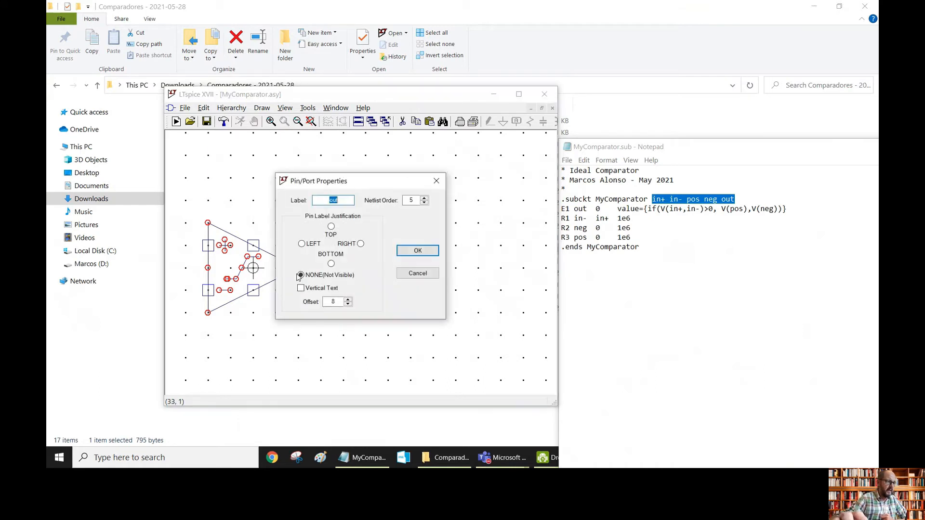
pyautogui.click(436, 181)
# Maximize the symbol editor and review the comparator symbol's attributes, including its prefix, SpiceModel and ModelFile.
pyautogui.click(204, 108)
pyautogui.click(263, 93)
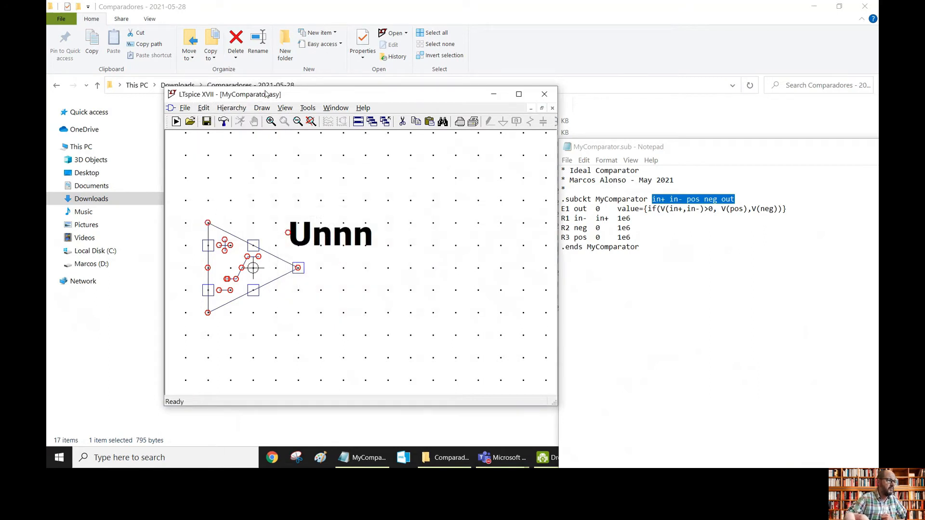
pyautogui.doubleClick(264, 94)
pyautogui.click(86, 18)
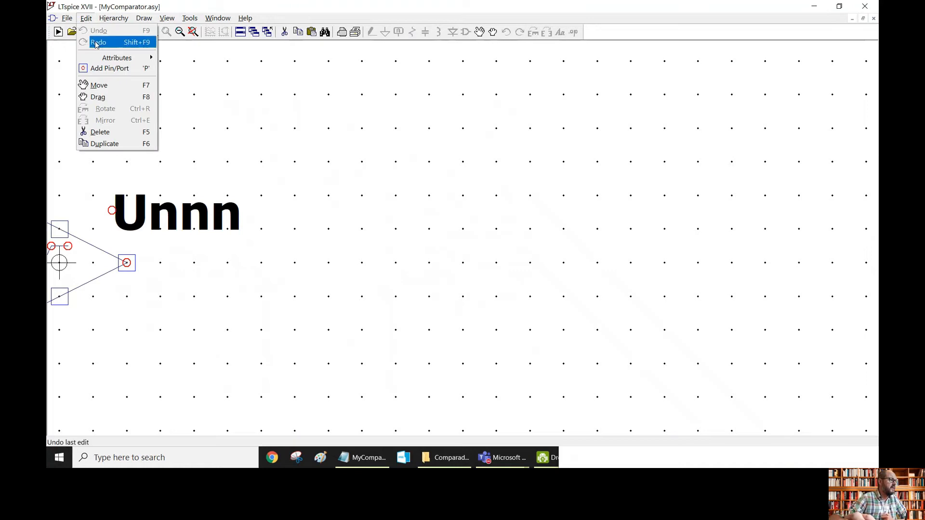
pyautogui.moveTo(107, 61)
pyautogui.click(190, 59)
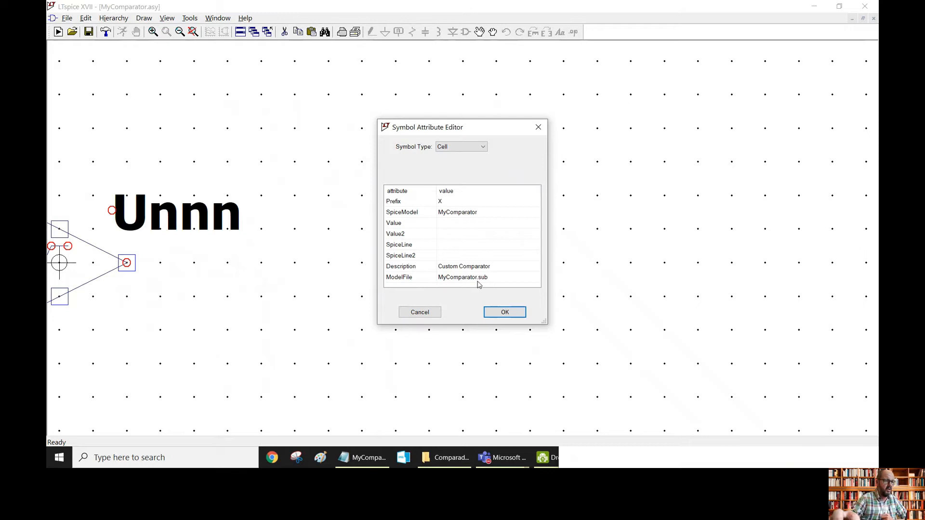
pyautogui.click(503, 313)
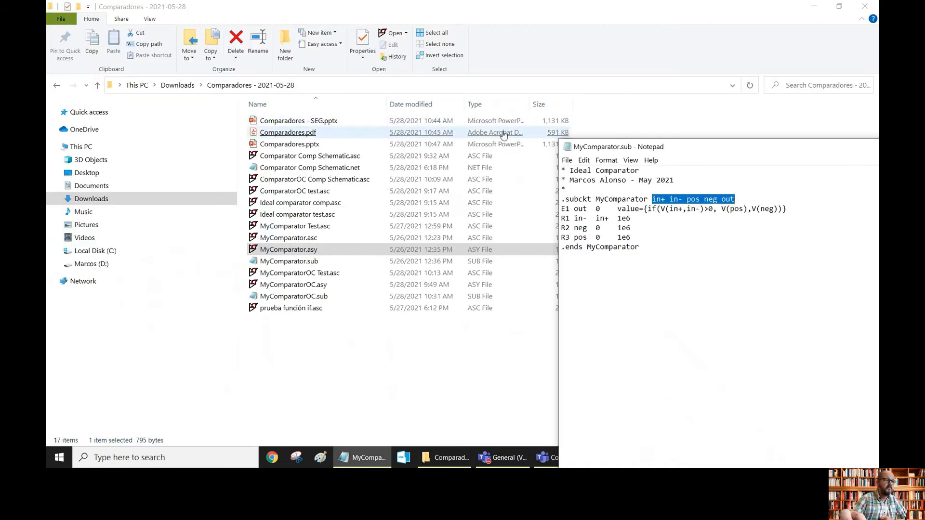
# Return to the Comparadores folder and open the test circuit MyComparator Test.asc in LTspice.
pyautogui.click(352, 21)
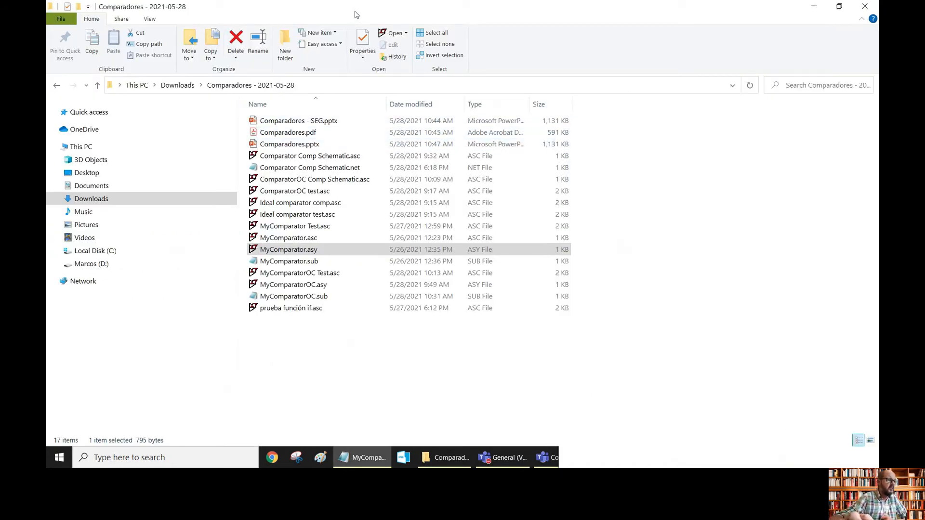
pyautogui.click(337, 180)
pyautogui.click(328, 208)
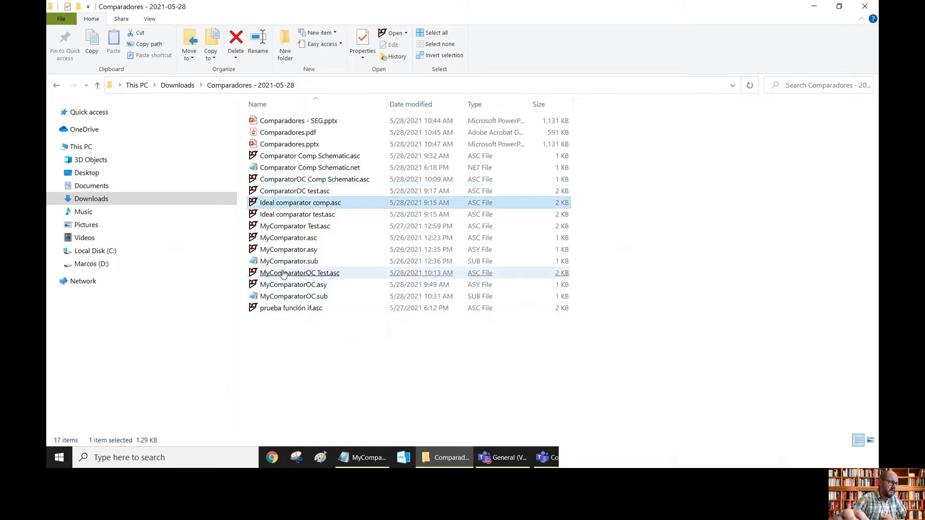
pyautogui.click(287, 227)
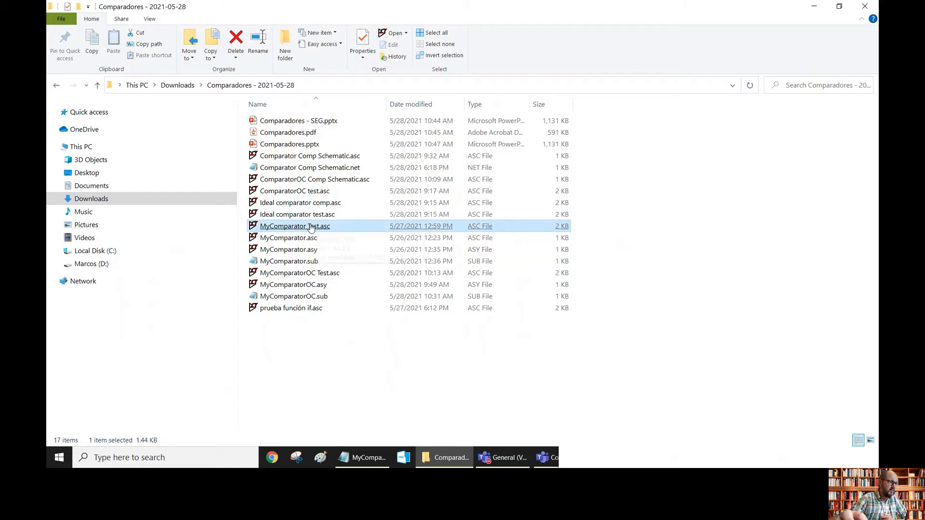
pyautogui.doubleClick(311, 227)
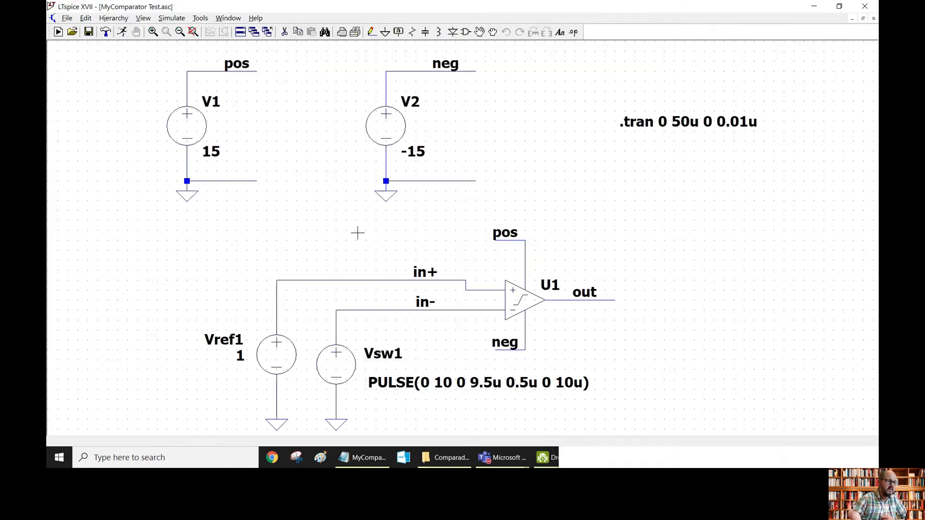
# Run the 50 µs transient simulation of the comparator test circuit.
pyautogui.scroll(-2, 343, 219)
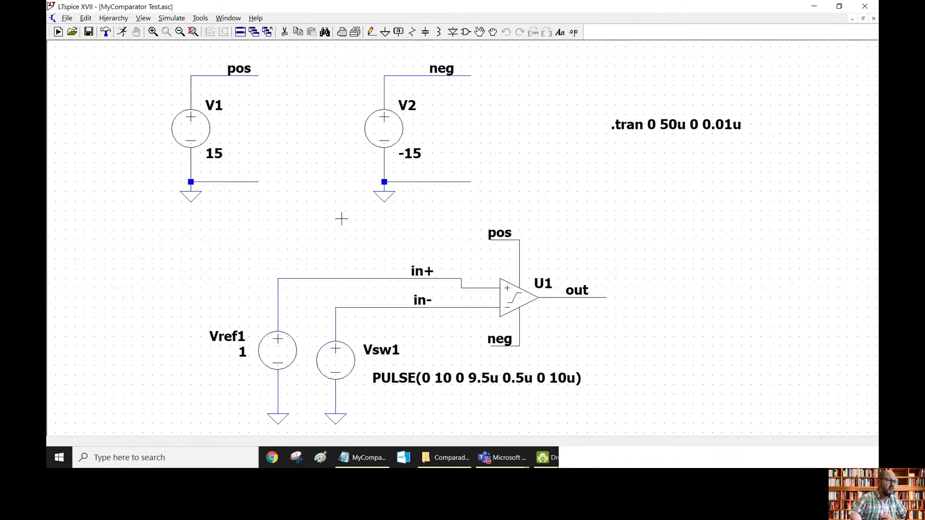
pyautogui.scroll(-2, 339, 220)
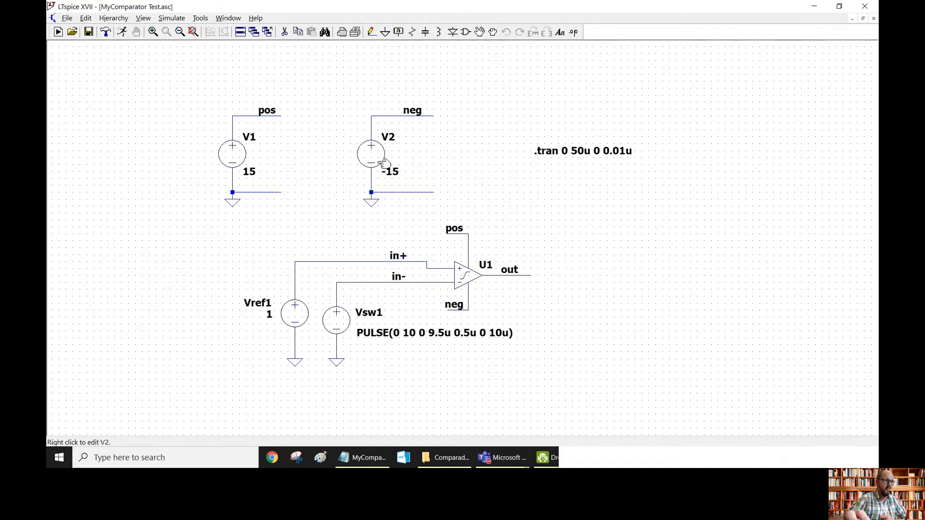
pyautogui.click(123, 33)
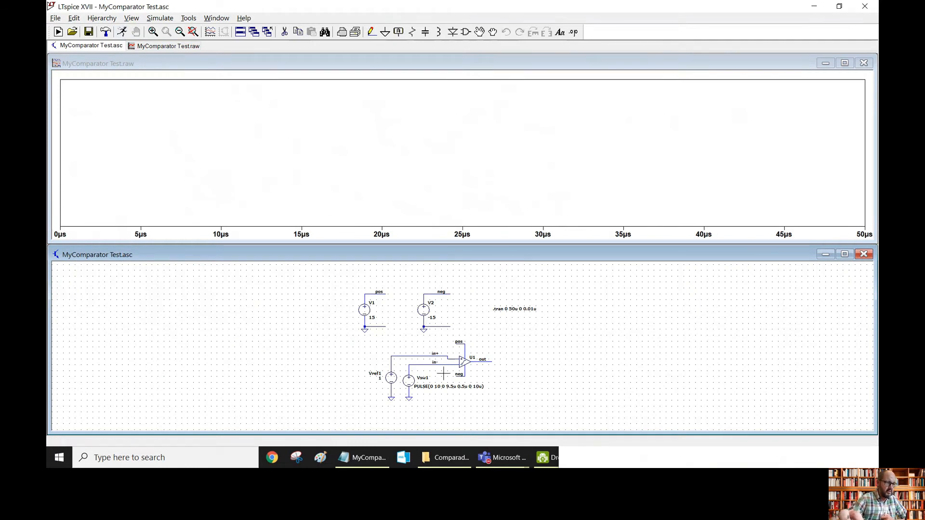
# Plot the in-, in+ and out node voltages of the comparator test circuit in the waveform window.
pyautogui.scroll(4, 429, 377)
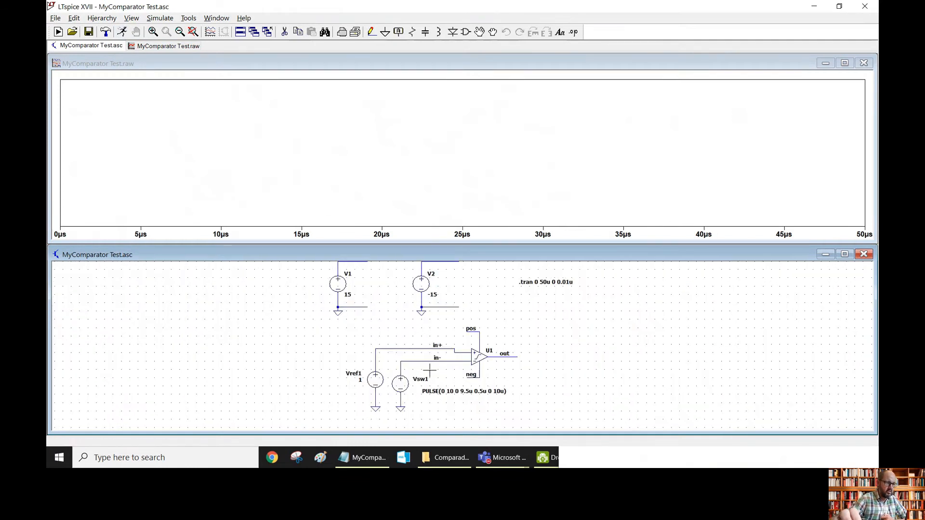
pyautogui.click(420, 350)
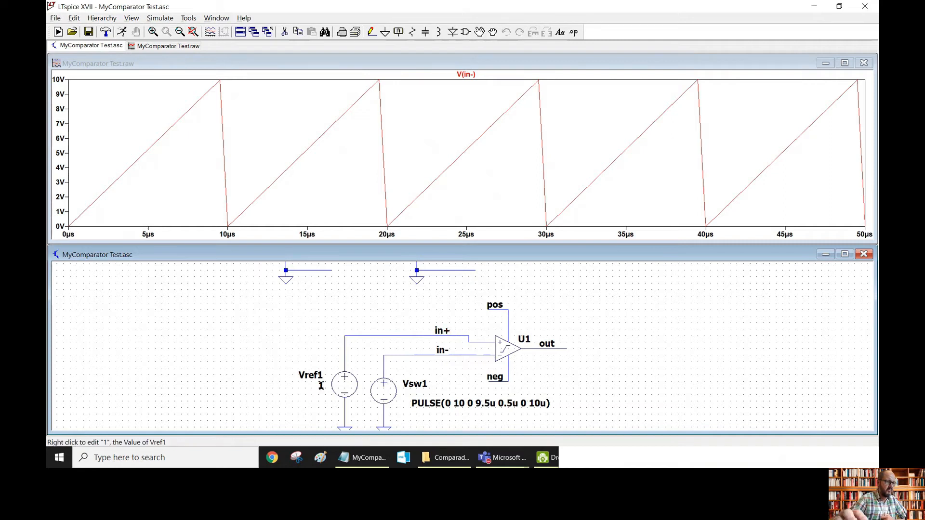
pyautogui.click(409, 334)
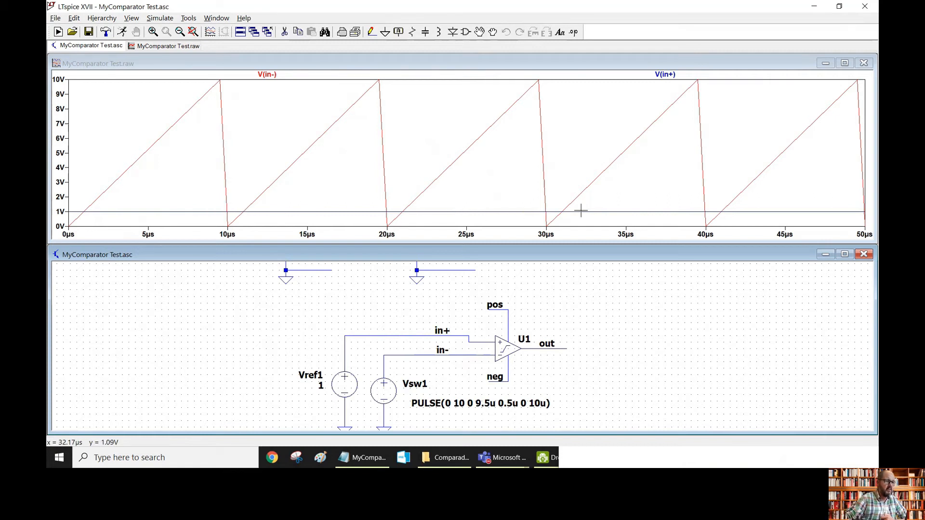
pyautogui.click(567, 345)
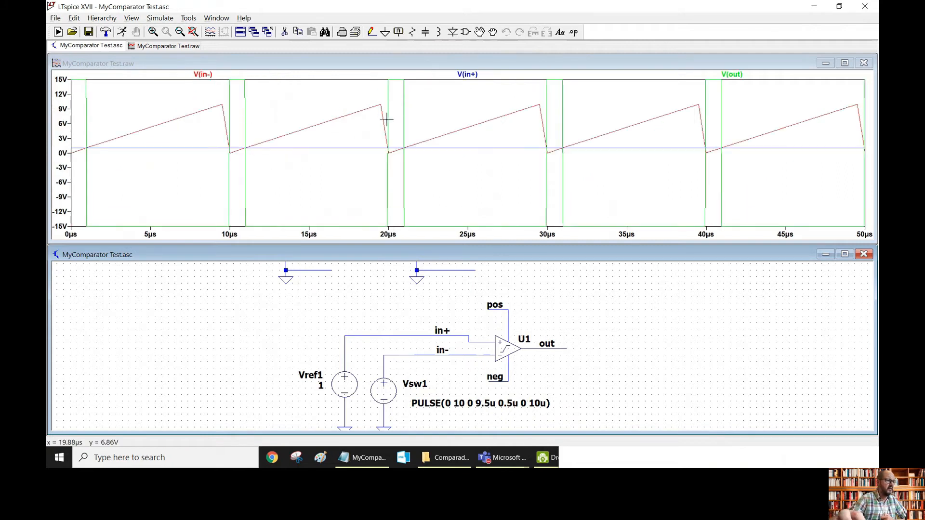
# Set the waveform plot's vertical axis limits to 20 at the top and -20 at the bottom.
pyautogui.rightClick(62, 138)
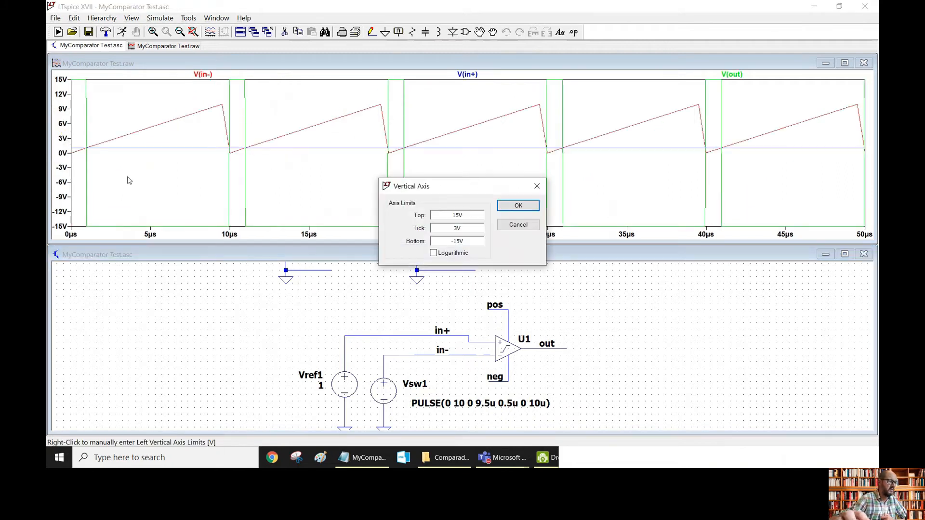
pyautogui.moveTo(474, 216); pyautogui.dragTo(423, 219)
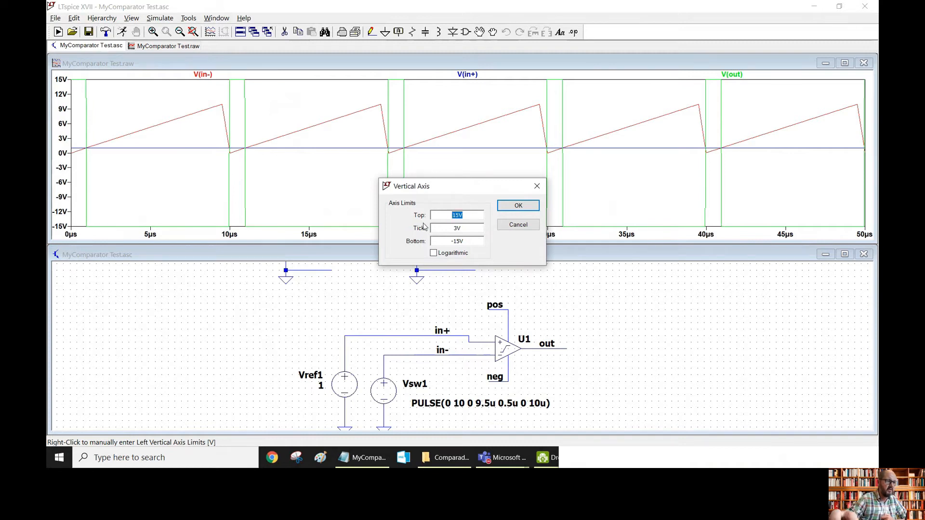
pyautogui.write('20')
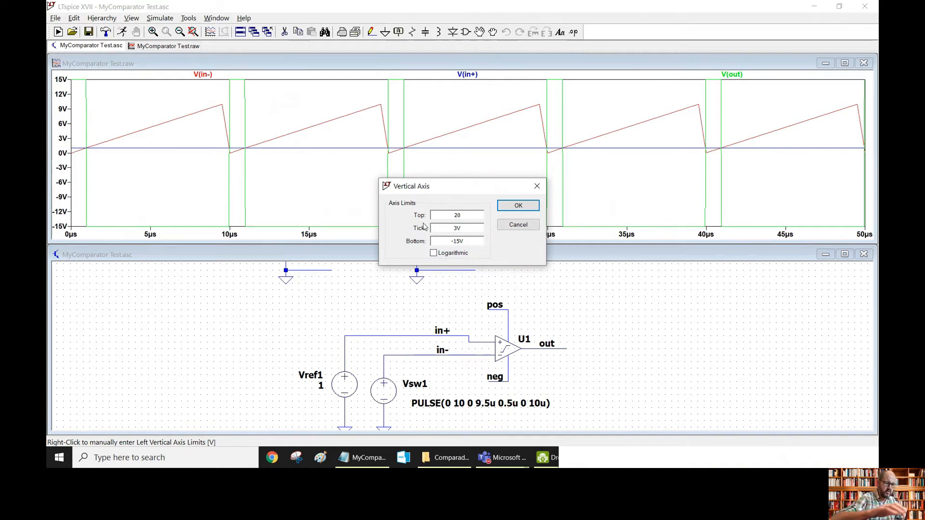
pyautogui.press('Return')
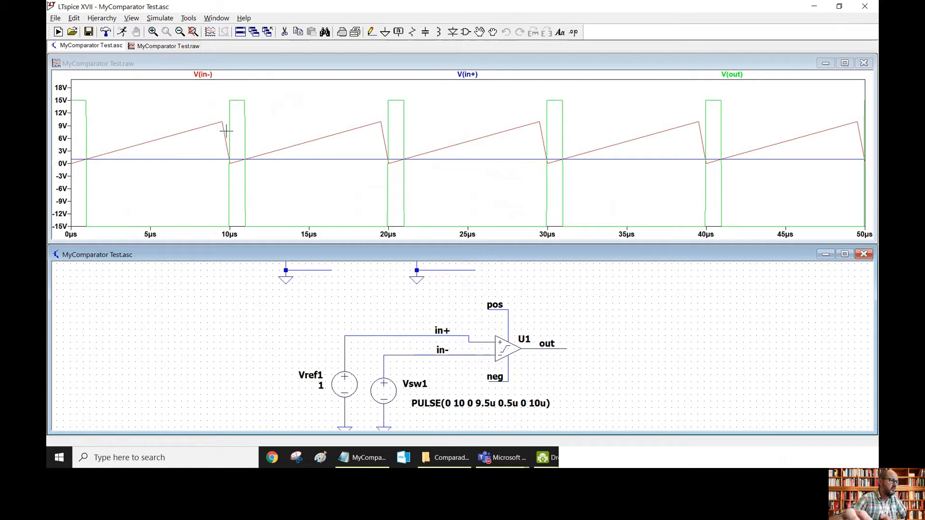
pyautogui.rightClick(66, 176)
pyautogui.moveTo(470, 238); pyautogui.dragTo(439, 243)
pyautogui.write('-20')
pyautogui.press('Return')
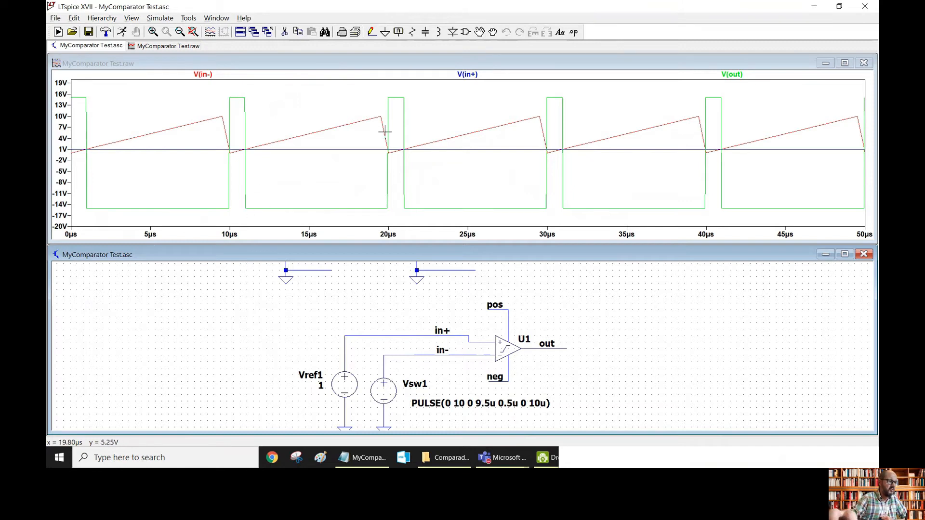
# Set the Vref1 source's DC value to 4 V, rerun the simulation, and maximize the schematic window.
pyautogui.rightClick(344, 389)
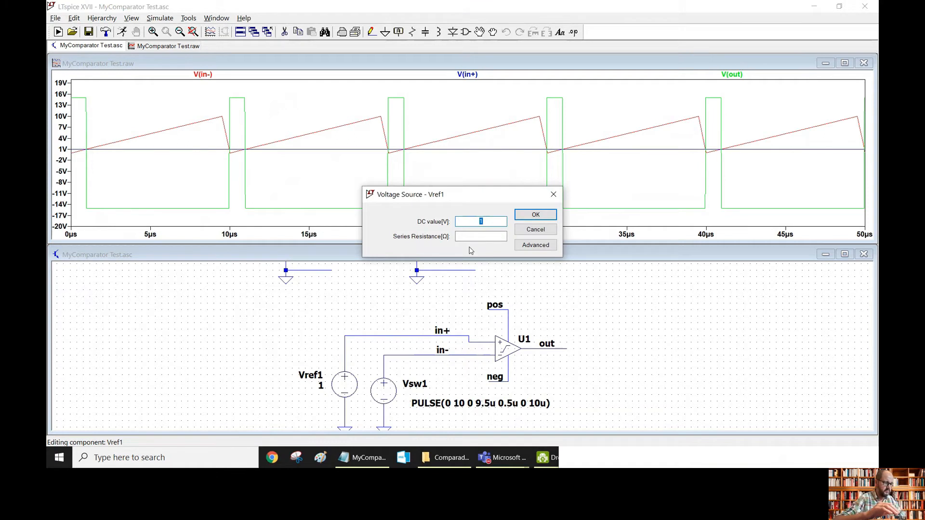
pyautogui.write('4')
pyautogui.press('Return')
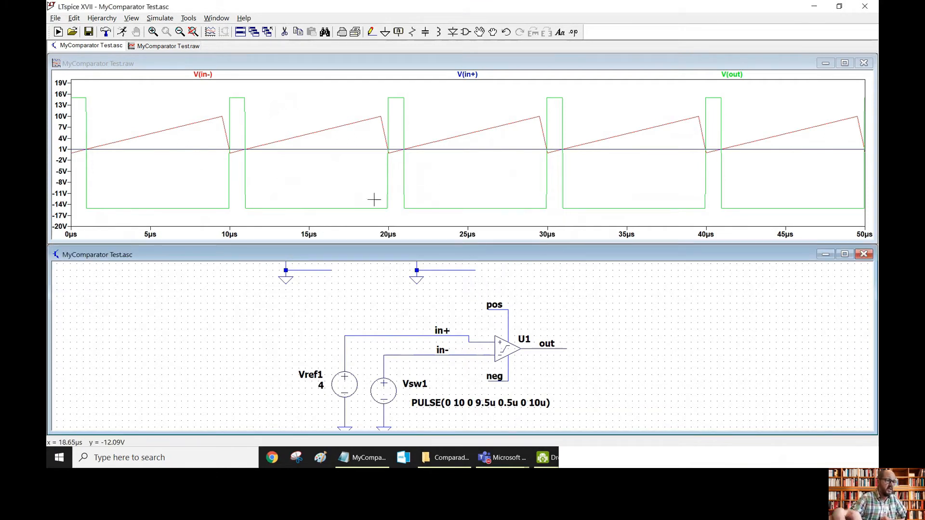
pyautogui.click(122, 32)
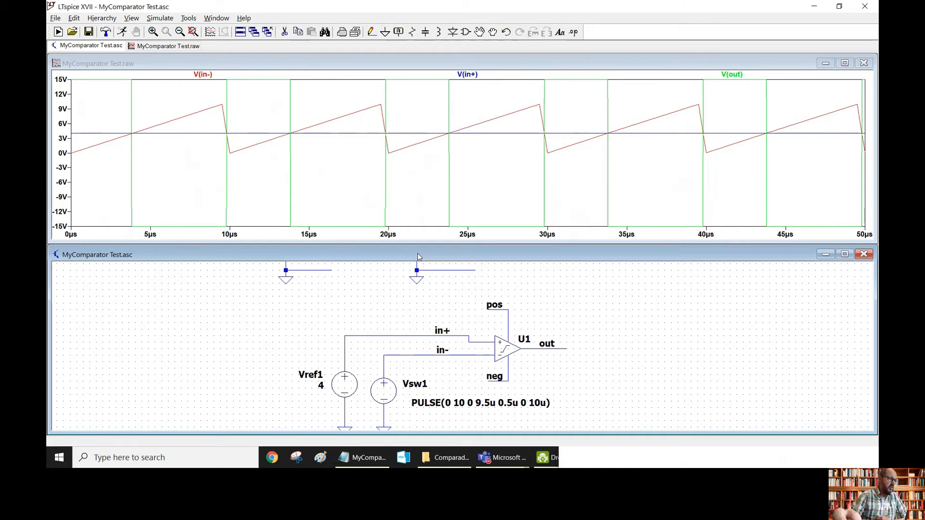
pyautogui.doubleClick(418, 257)
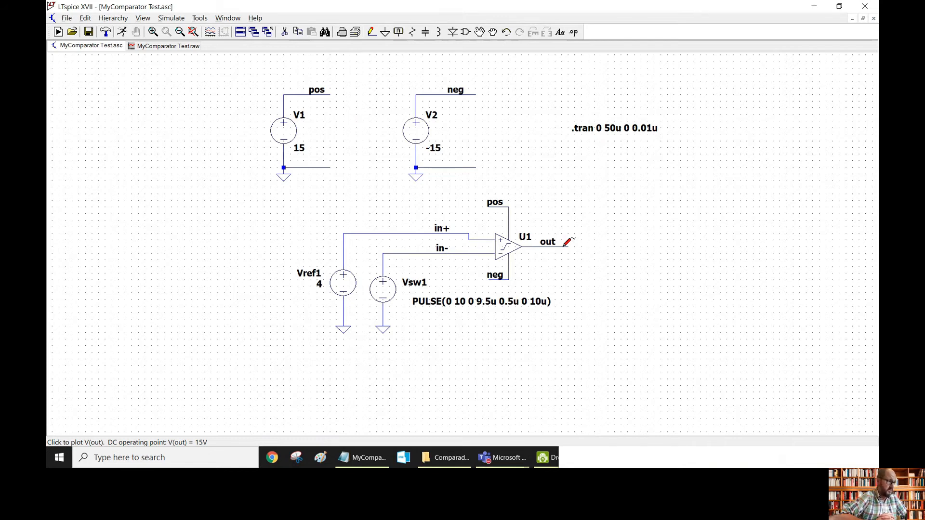
# Switch to Microsoft Edge and search the web for the author's full name together with uniovi.
pyautogui.click(58, 464)
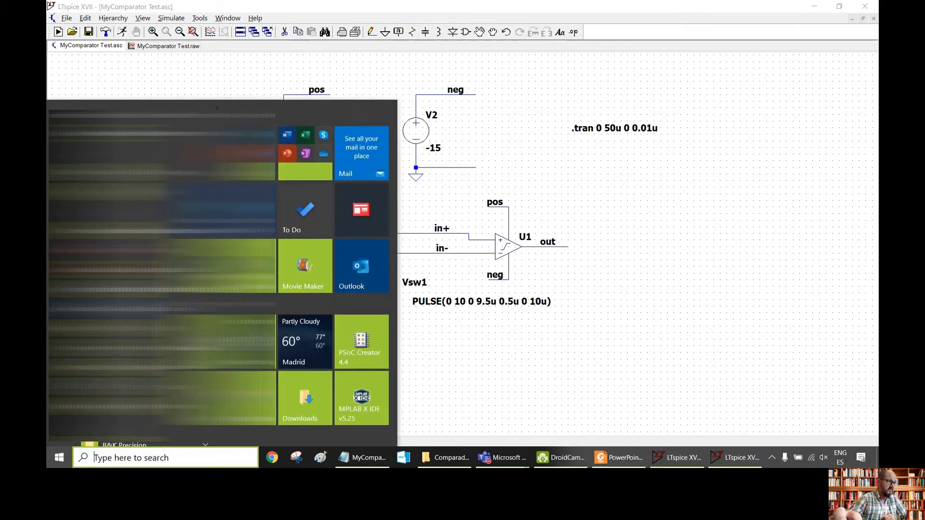
pyautogui.click(250, 223)
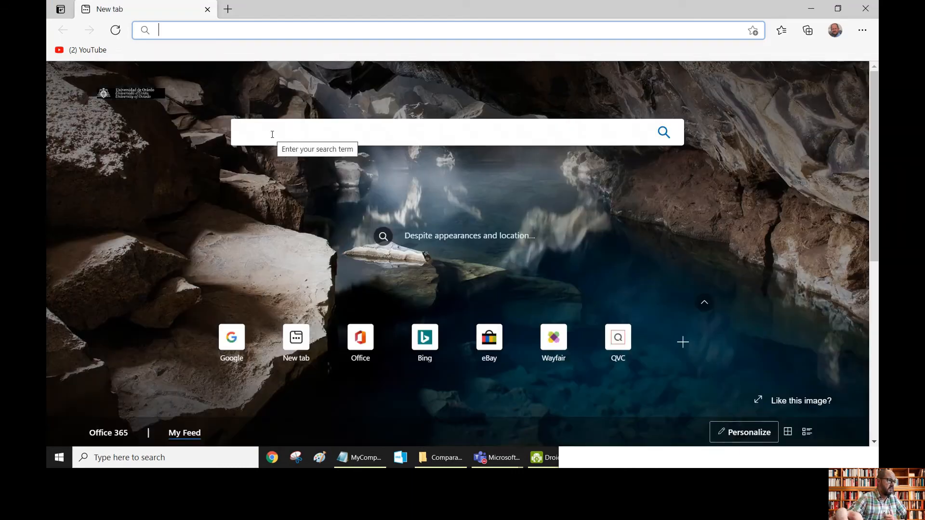
pyautogui.click(271, 135)
pyautogui.write('marcos alon')
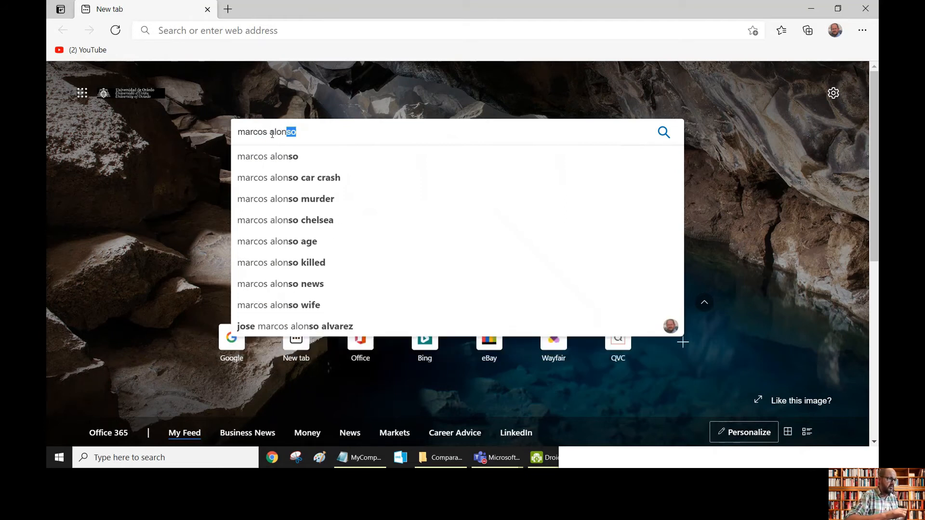
pyautogui.write('so uniovi')
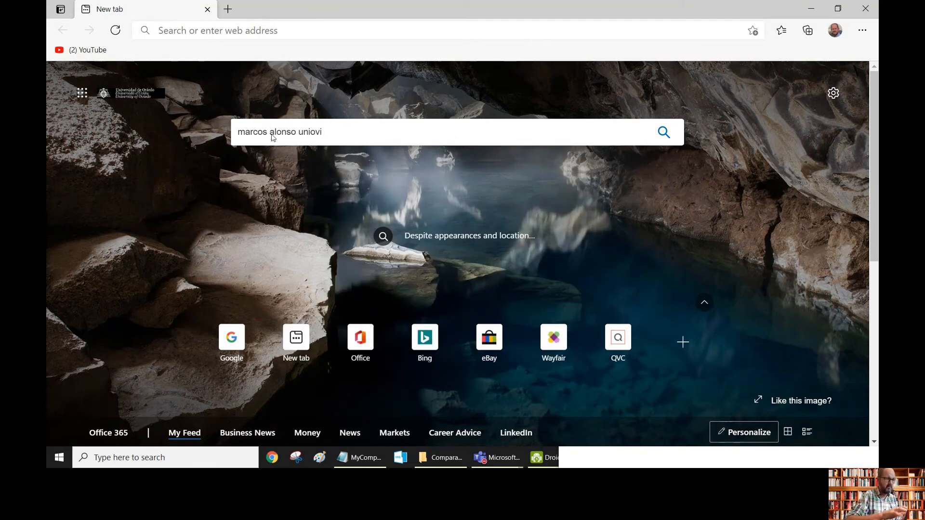
pyautogui.press('Return')
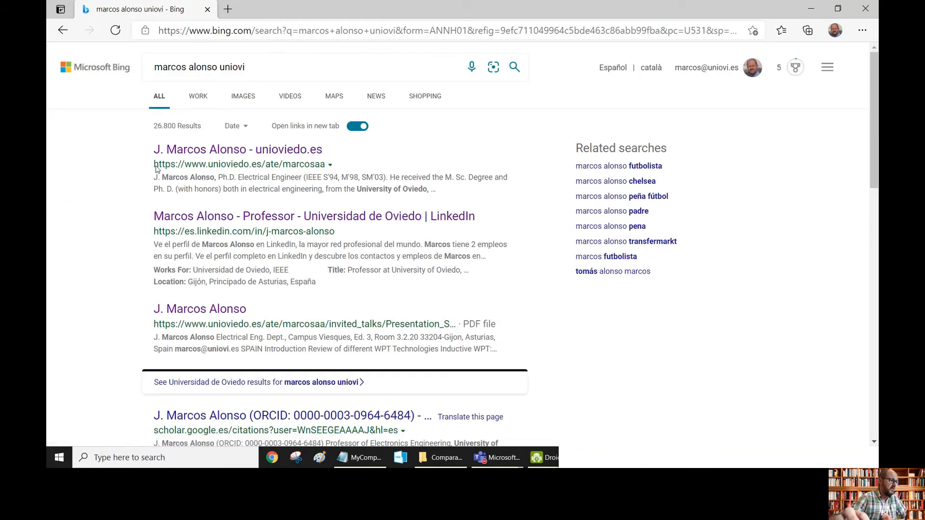
# Open the author's unioviedo.es page and download MyComparator from the LTspice components in its RESOURCES section.
pyautogui.click(281, 152)
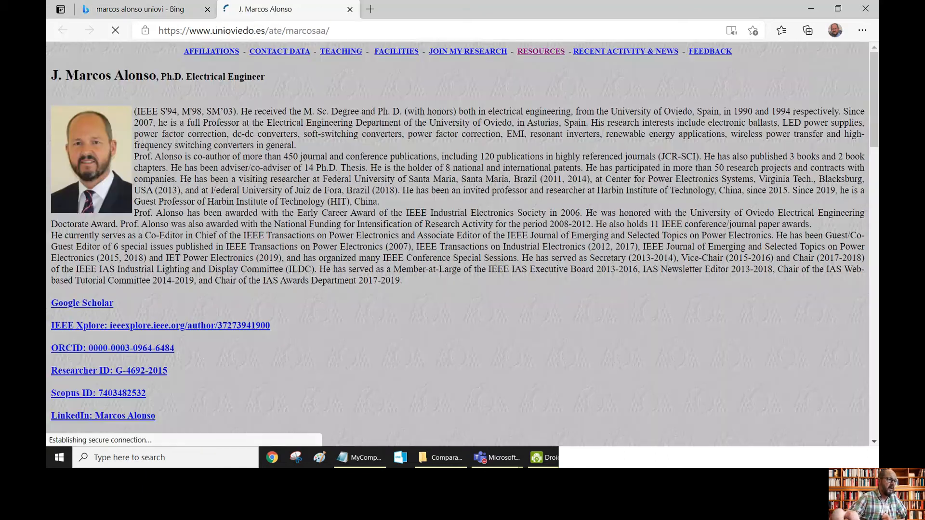
pyautogui.click(540, 51)
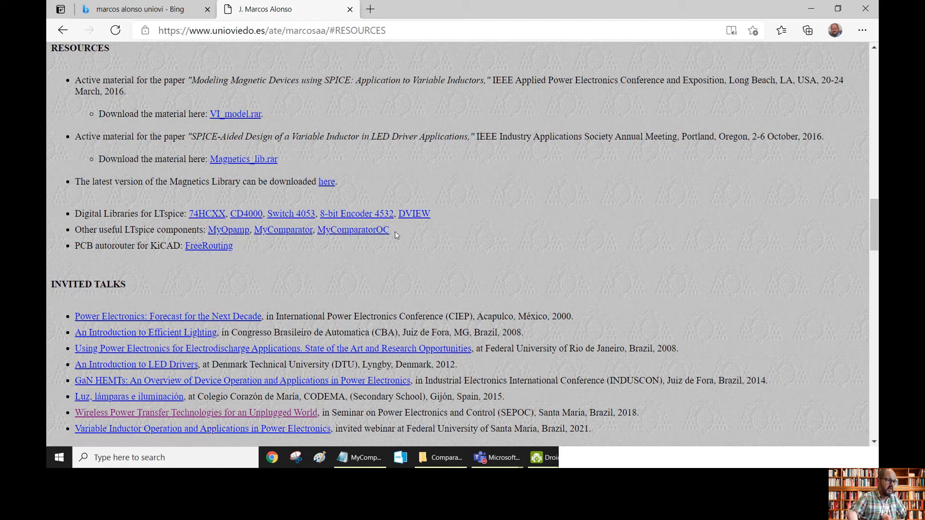
pyautogui.click(280, 230)
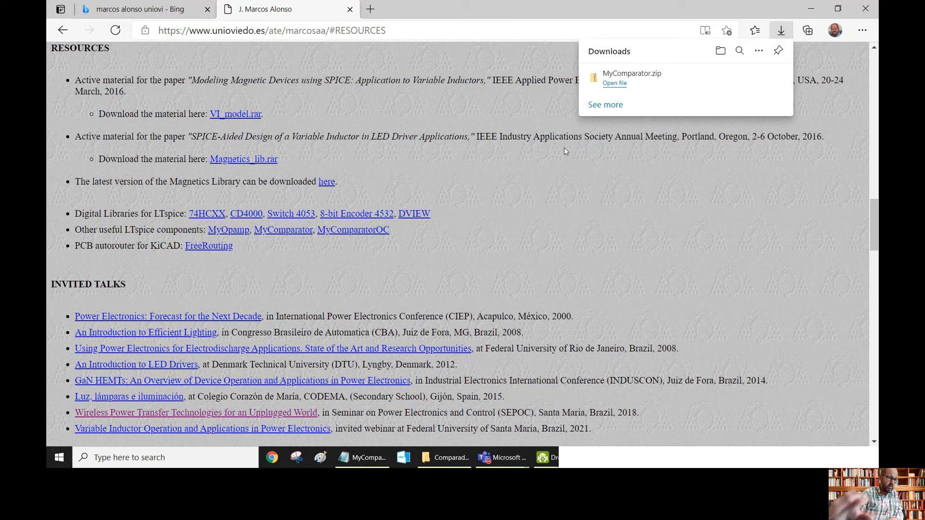
# Reopen MyComparator Test.asc from the Comparadores folder and set the V2 source's DC value to 0 V.
pyautogui.click(452, 458)
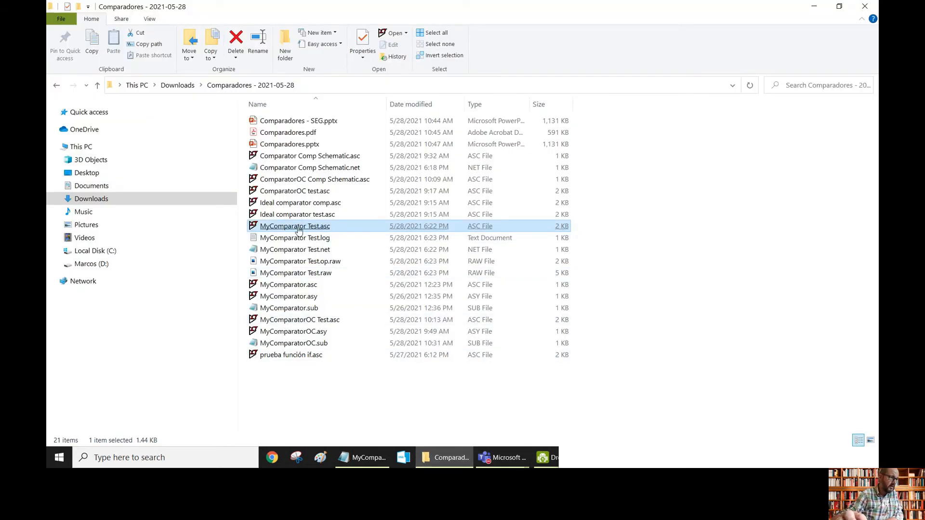
pyautogui.doubleClick(299, 231)
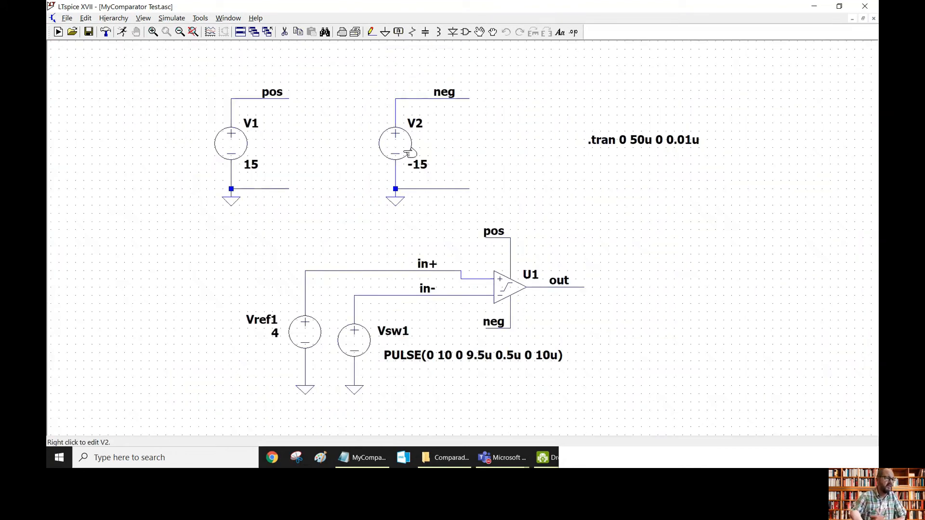
pyautogui.rightClick(404, 146)
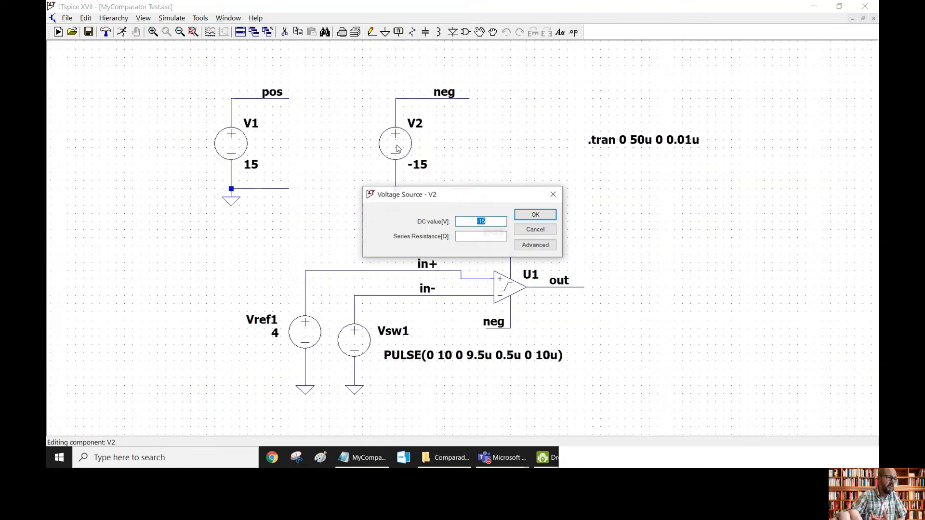
pyautogui.write('0')
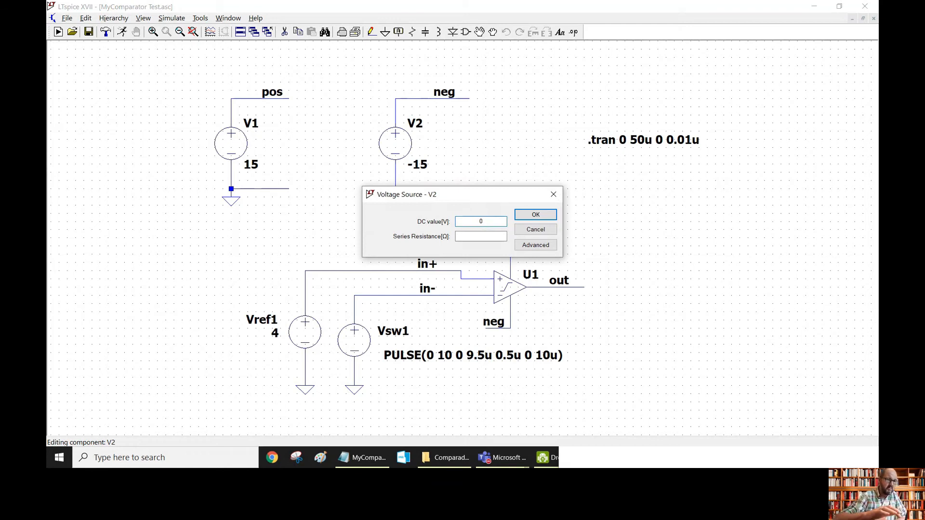
pyautogui.press('Return')
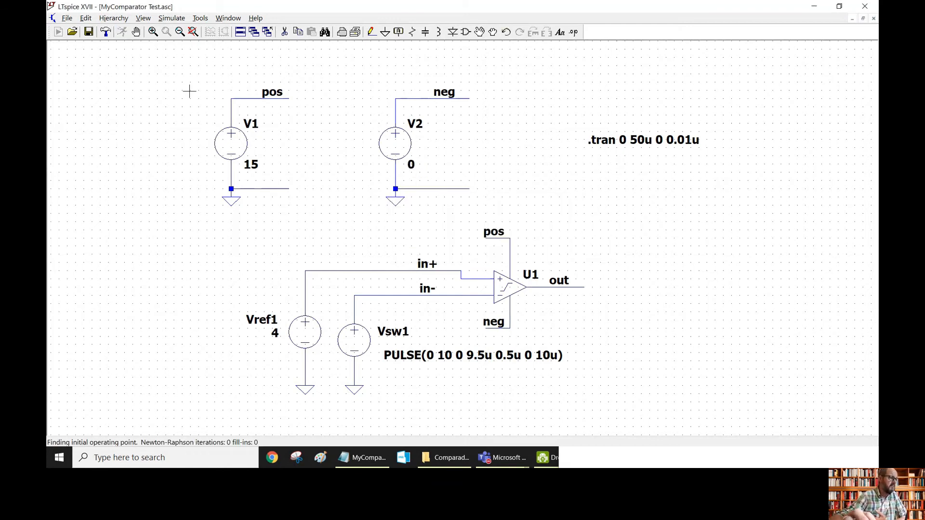
# Run the transient simulation and plot the in+, in- and out voltages of the single-supply comparator.
pyautogui.click(122, 32)
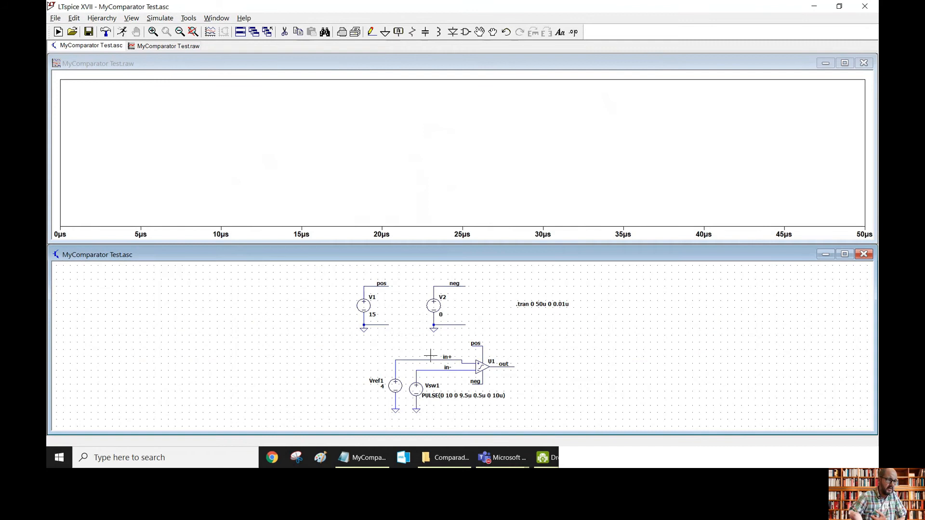
pyautogui.click(439, 360)
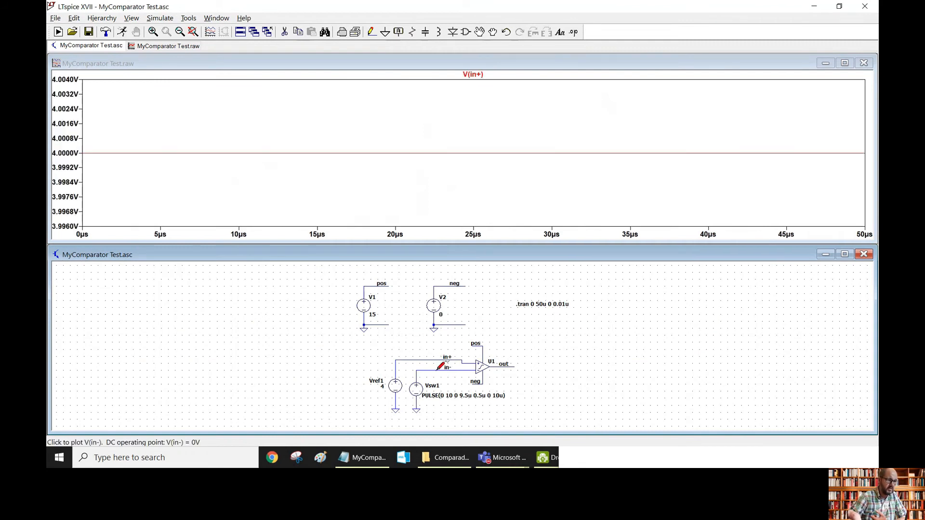
pyautogui.click(438, 369)
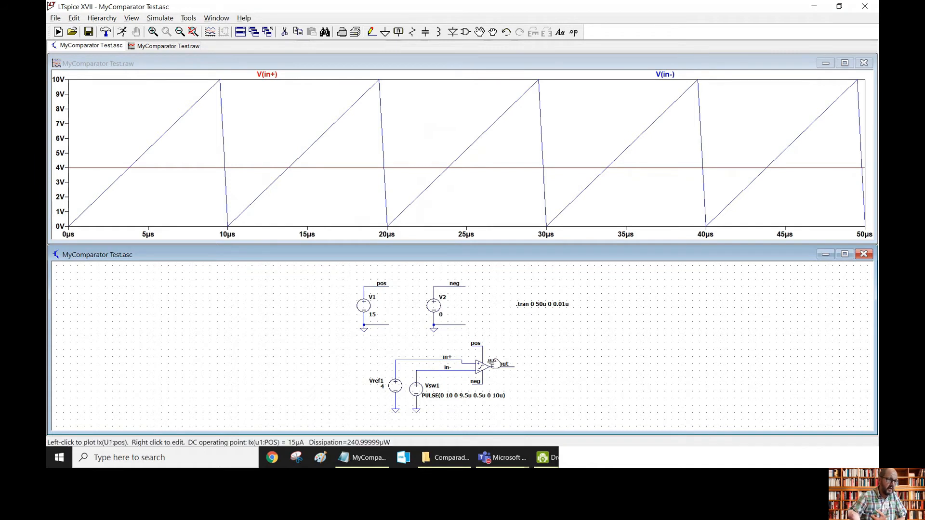
pyautogui.click(511, 366)
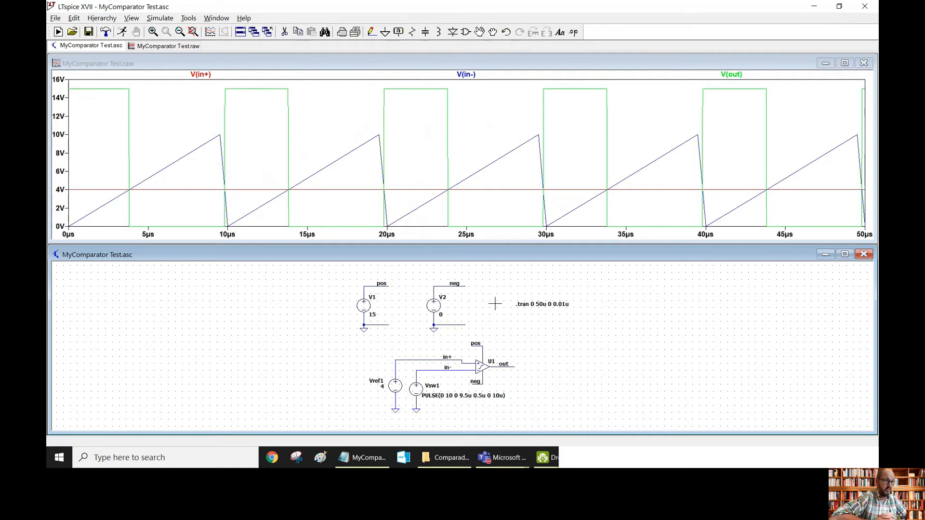
# Return to the Comparadores folder and open Comparadores.pdf in Foxit Reader.
pyautogui.click(428, 461)
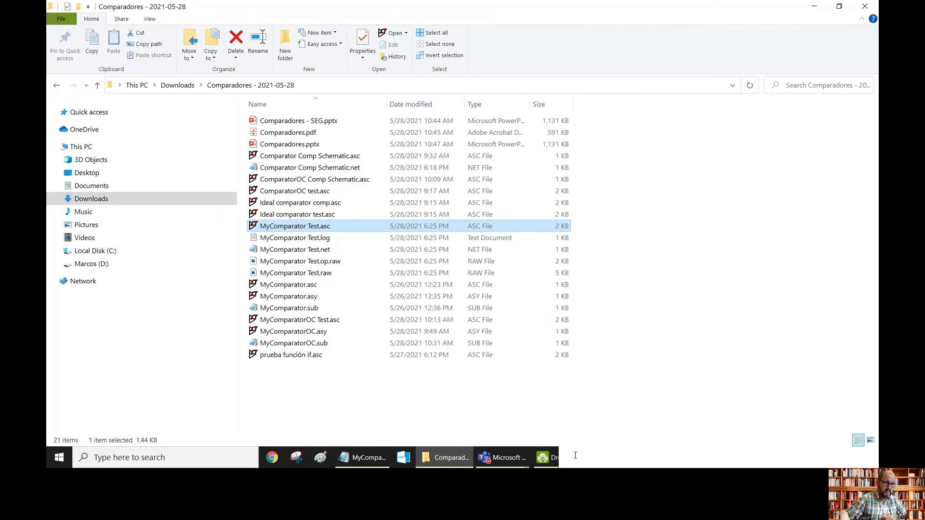
pyautogui.click(275, 135)
pyautogui.rightClick(274, 136)
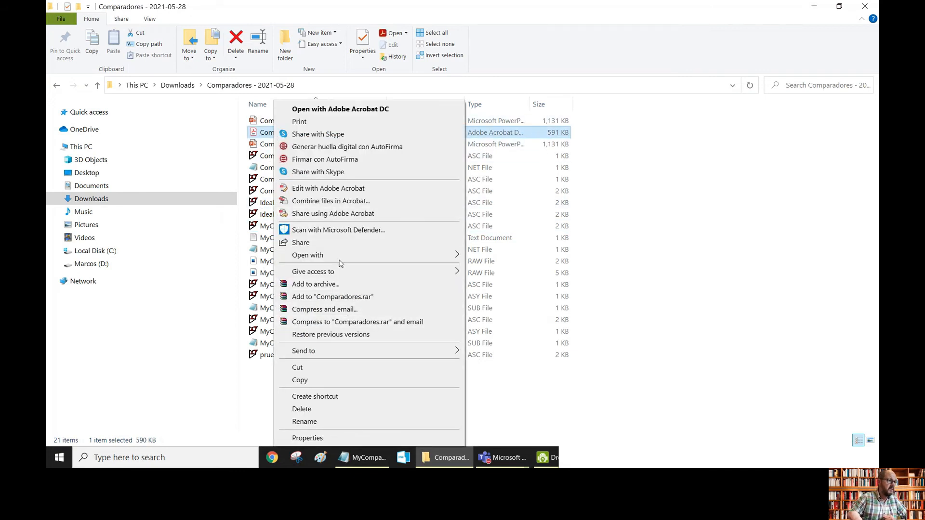
pyautogui.moveTo(342, 261)
pyautogui.click(498, 270)
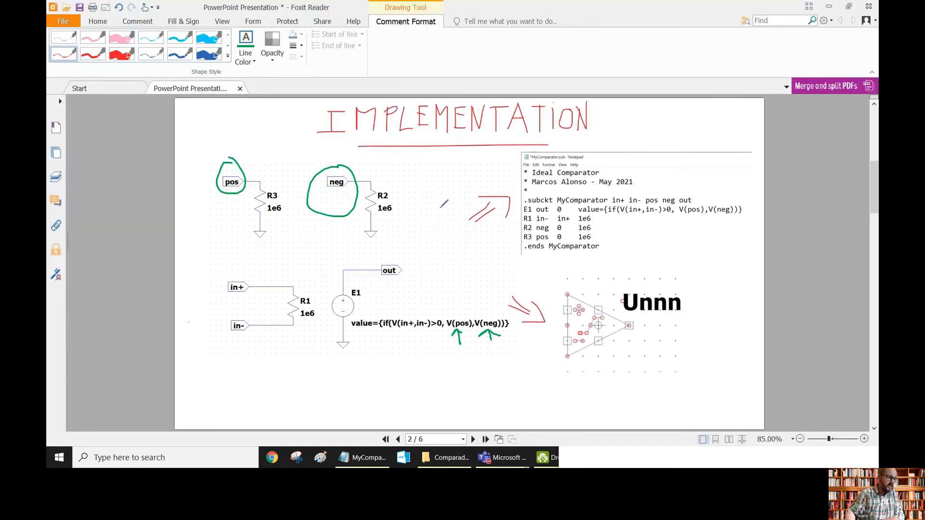
# Go to the Open Collector Comparator slide on page 3 and circle the LM193 part number in green.
pyautogui.scroll(-1, 439, 209)
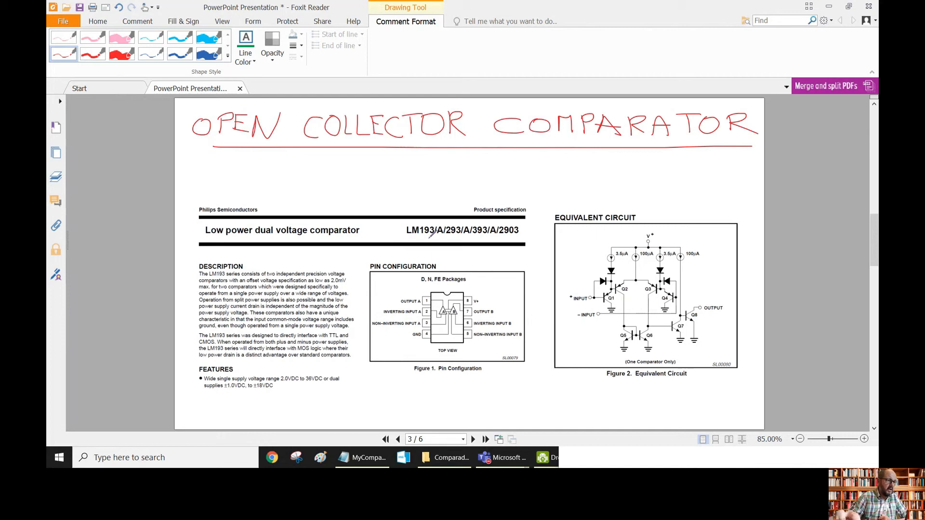
pyautogui.moveTo(441, 217)
pyautogui.mouseDown()
pyautogui.moveTo(393, 227)
pyautogui.moveTo(436, 245)
pyautogui.moveTo(440, 215)
pyautogui.mouseUp()
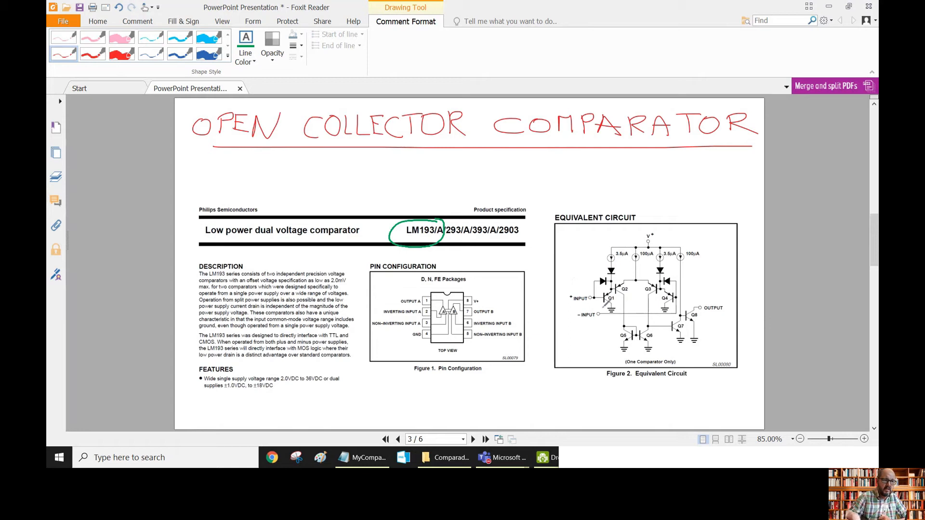
# Circle the open-collector output transistor and OUTPUT terminal in green on the equivalent circuit.
pyautogui.moveTo(726, 300)
pyautogui.mouseDown()
pyautogui.moveTo(699, 296)
pyautogui.moveTo(672, 311)
pyautogui.moveTo(696, 339)
pyautogui.moveTo(727, 335)
pyautogui.moveTo(727, 298)
pyautogui.mouseUp()
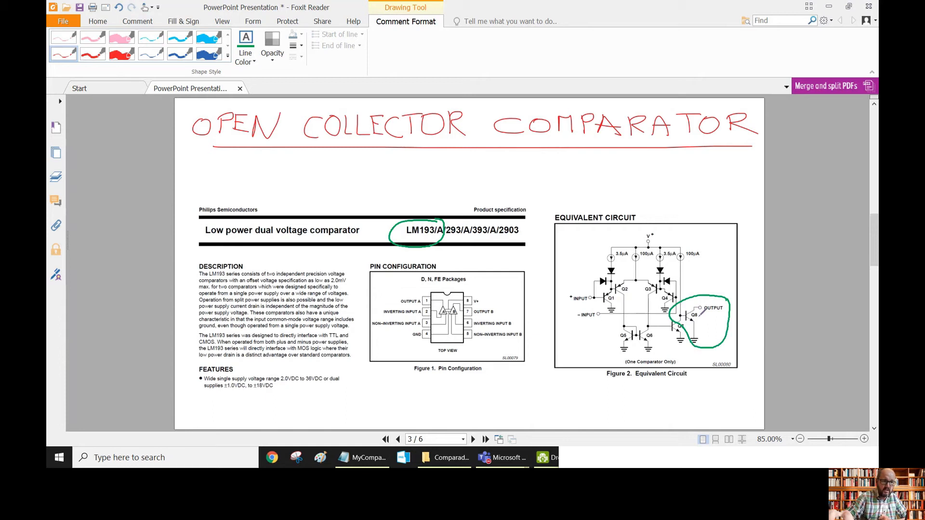
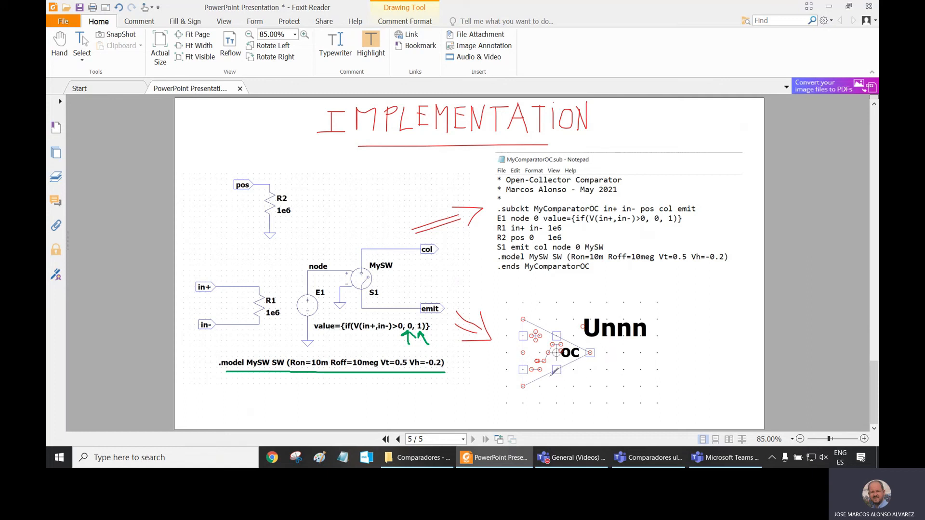
# Switch to the Comparadores folder and open ComparatorOC Comp Schematic.asc in LTspice.
pyautogui.click(419, 460)
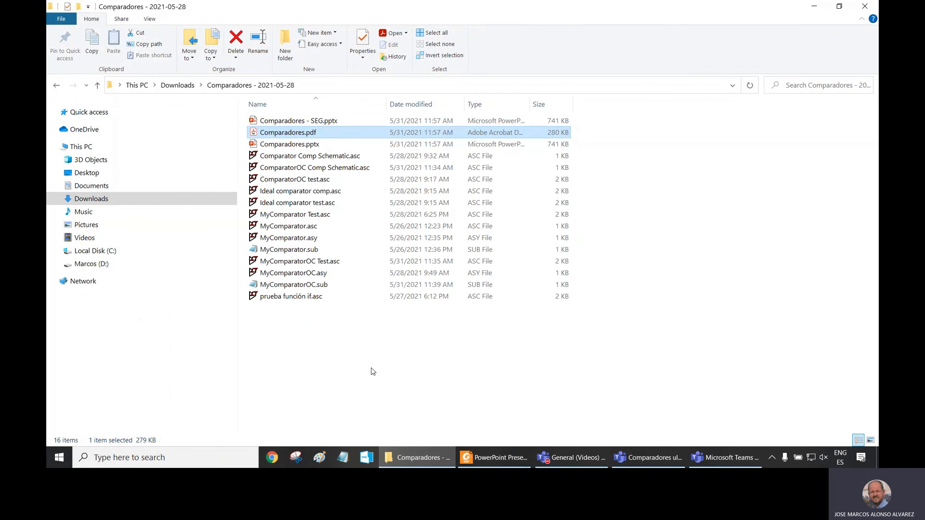
pyautogui.click(318, 169)
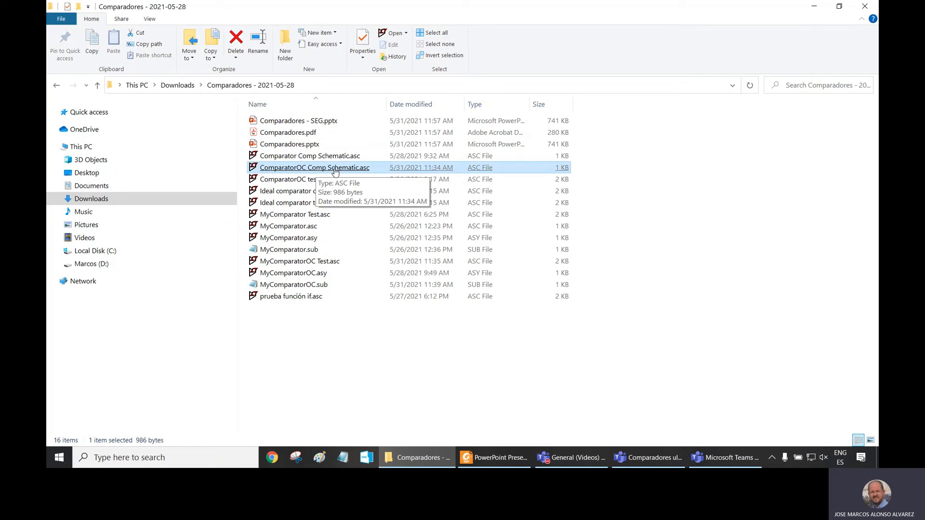
pyautogui.doubleClick(335, 169)
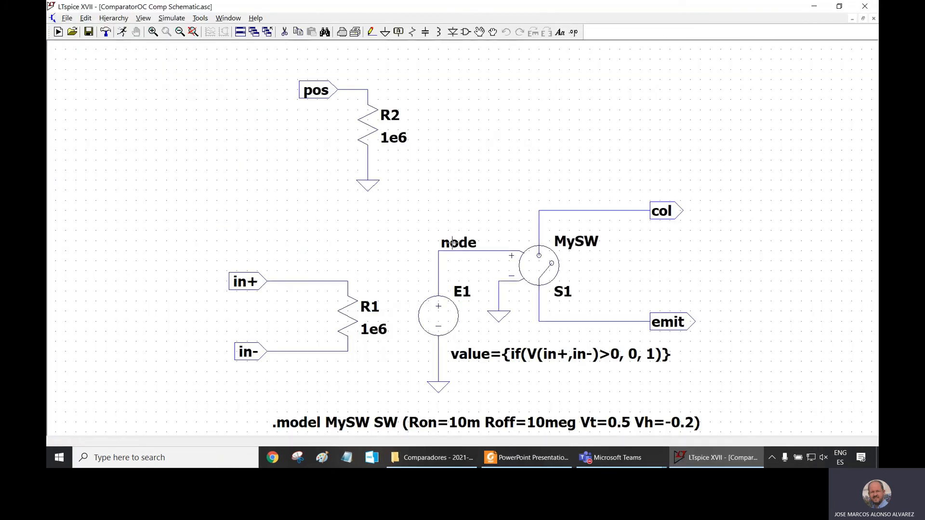
pyautogui.scroll(-1, 447, 238)
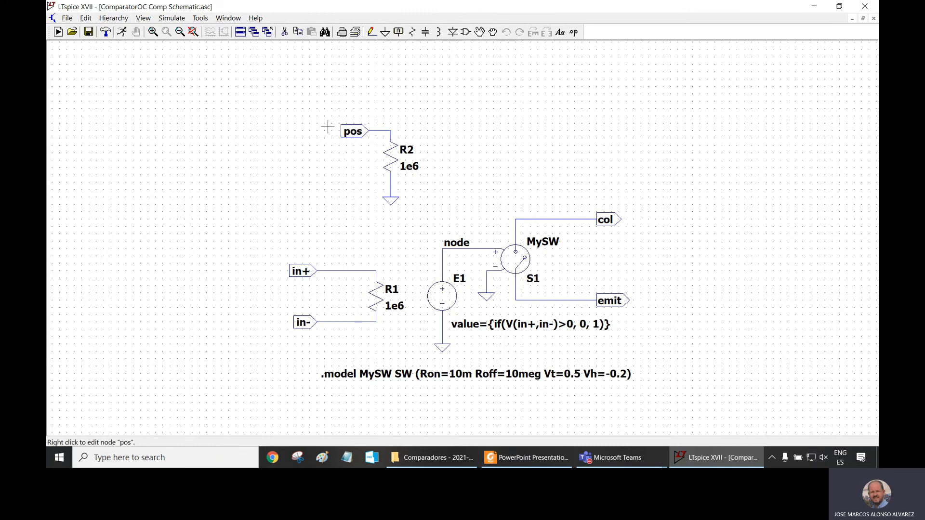
# Display the schematic's SPICE netlist and highlight the lines from E1 through the .model MySW statement.
pyautogui.click(143, 18)
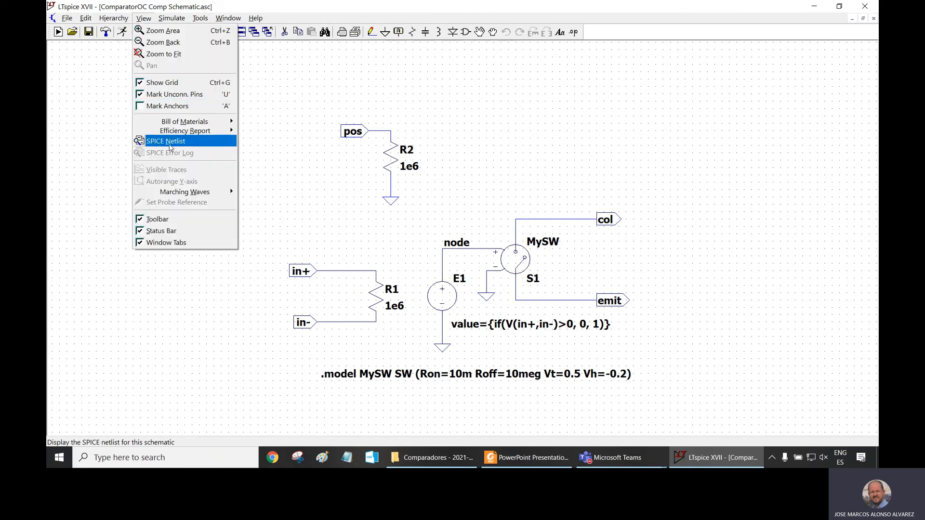
pyautogui.click(170, 142)
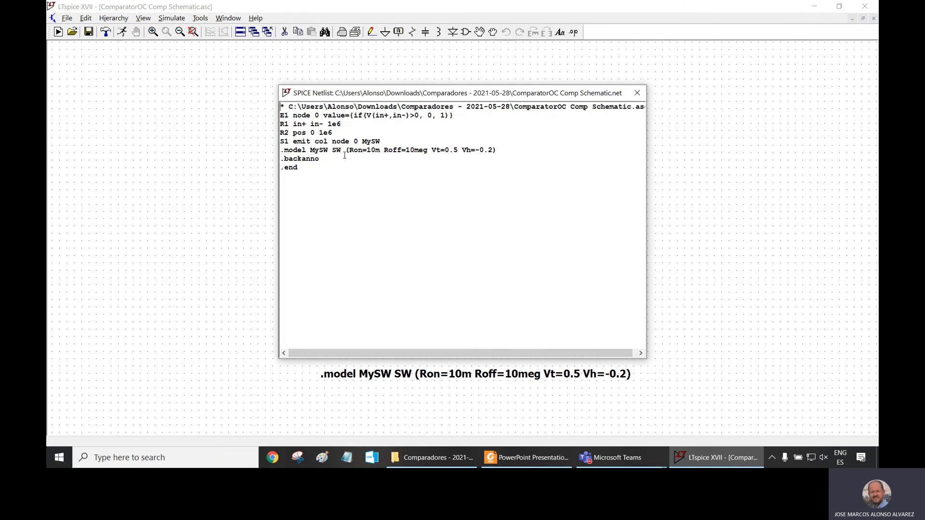
pyautogui.scroll(4, 343, 153)
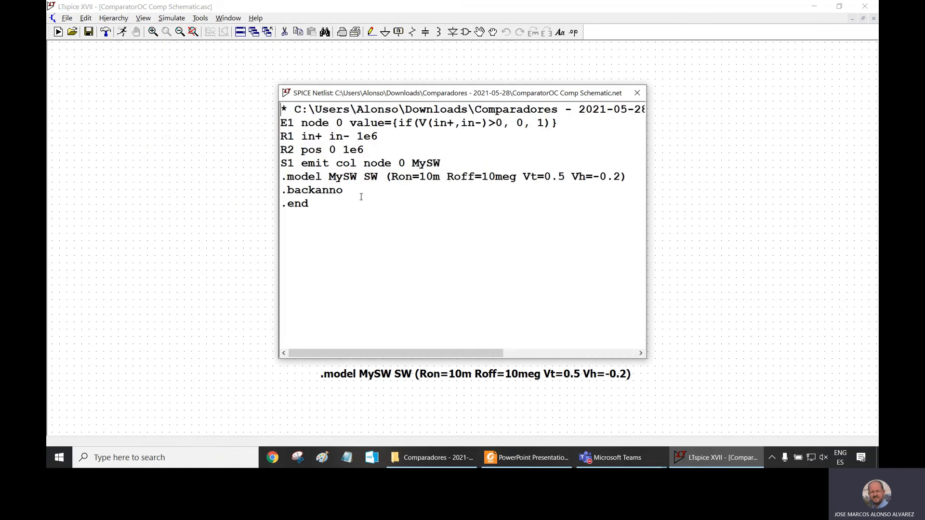
pyautogui.moveTo(638, 176); pyautogui.dragTo(274, 127)
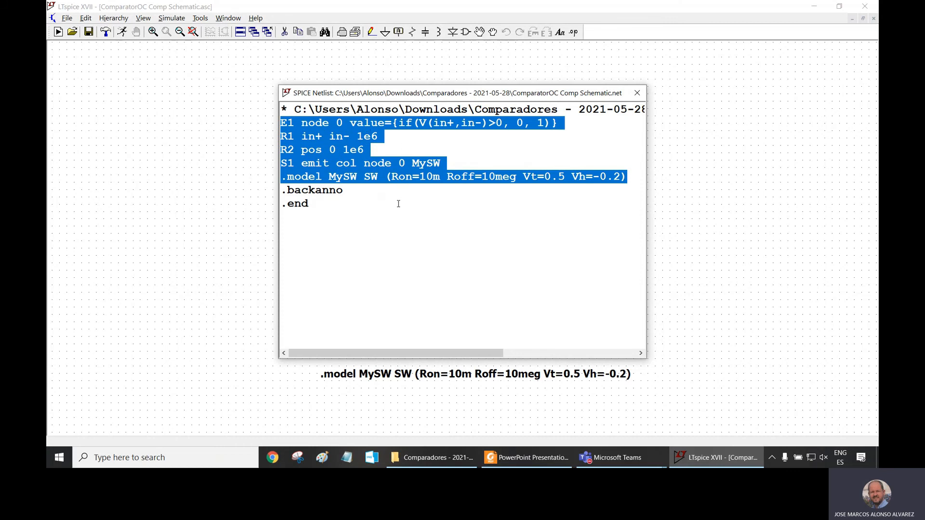
# Return to the Comparadores folder, open MyComparatorOC.sub in Notepad and enlarge its text.
pyautogui.click(432, 458)
pyautogui.click(338, 207)
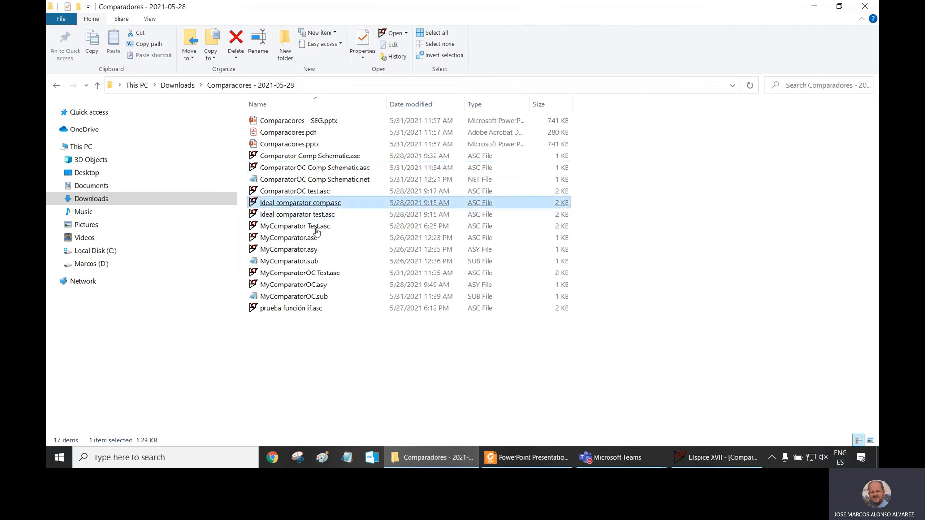
pyautogui.doubleClick(311, 296)
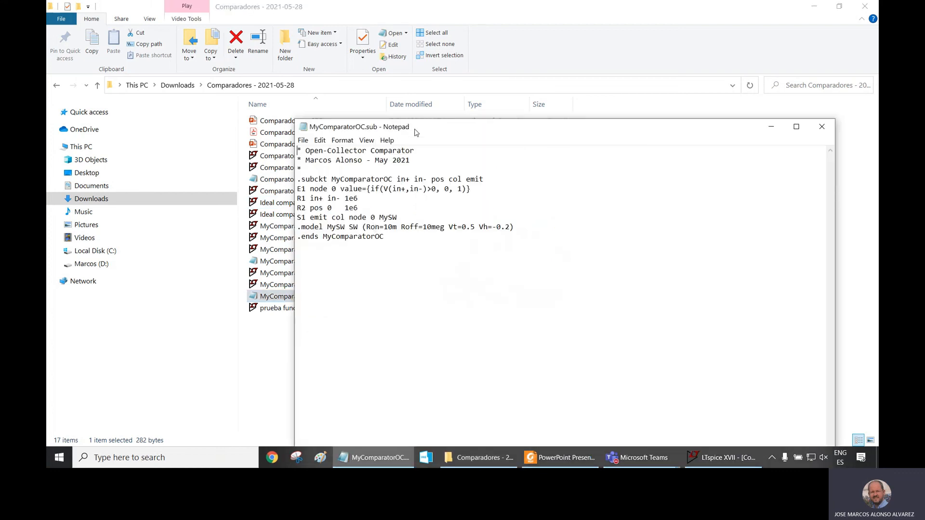
pyautogui.scroll(8, 348, 208)
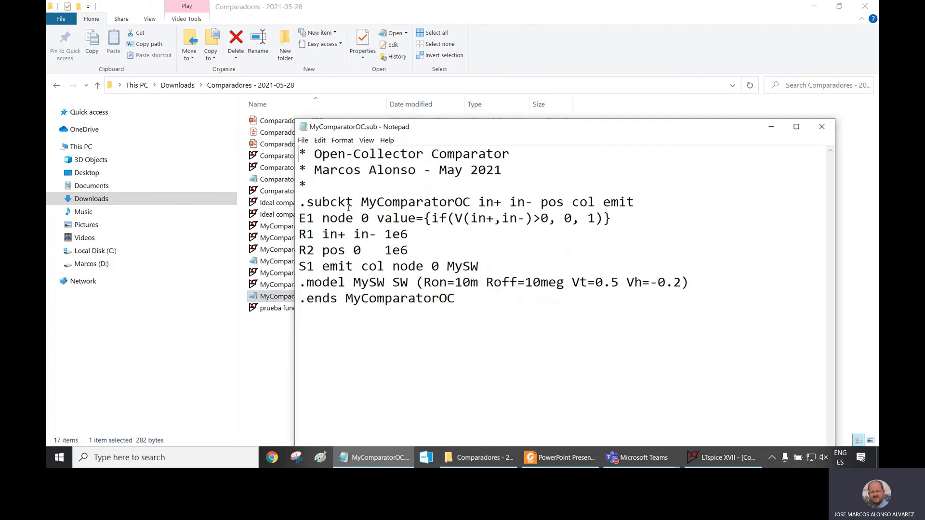
# Highlight the copied netlist lines in MyComparatorOC.sub, followed by the .subckt line and the .ends line.
pyautogui.moveTo(704, 284); pyautogui.dragTo(299, 219)
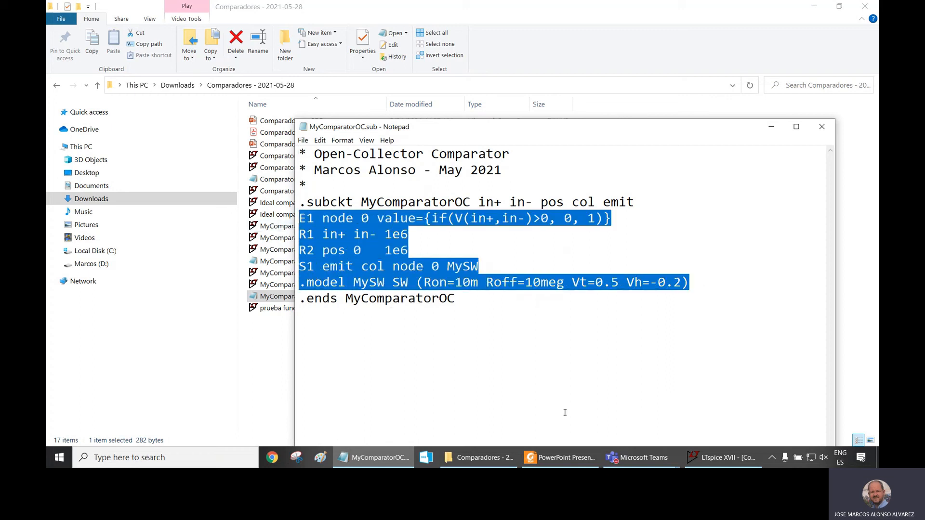
pyautogui.moveTo(645, 202); pyautogui.dragTo(270, 204)
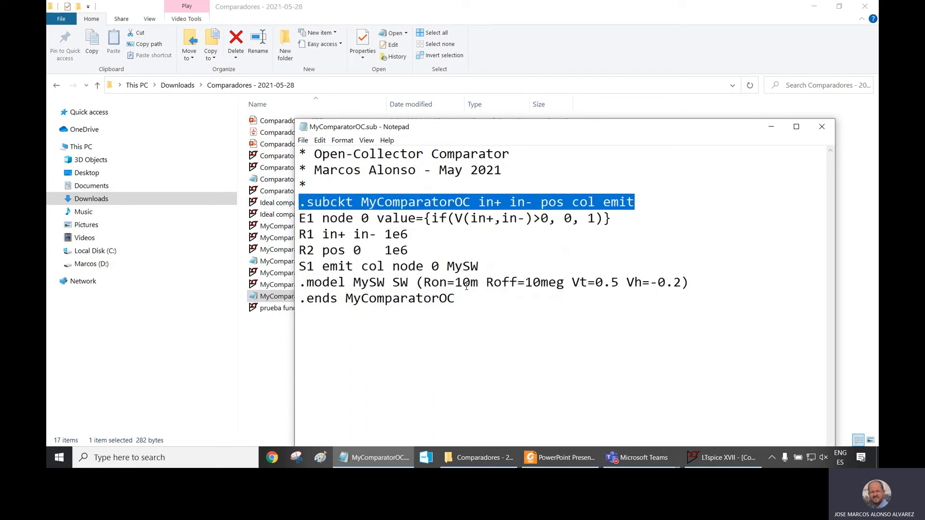
pyautogui.moveTo(467, 299); pyautogui.dragTo(296, 299)
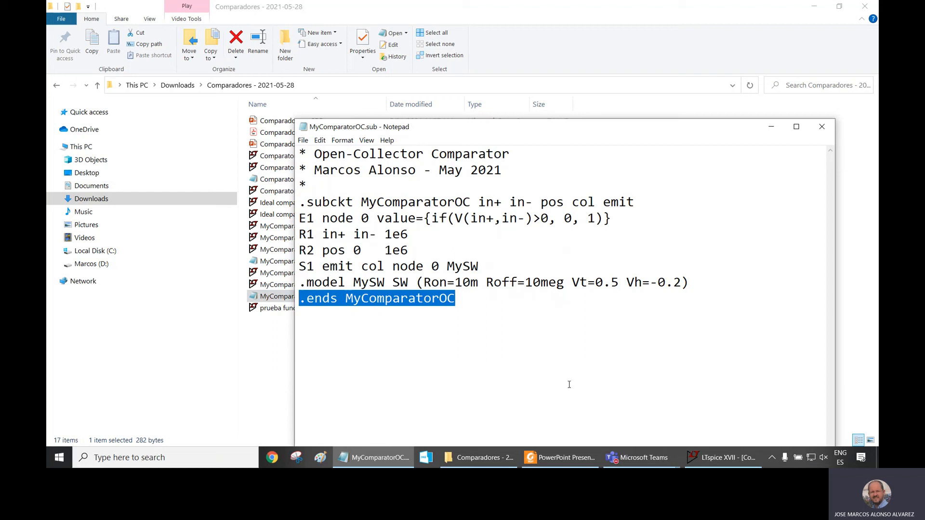
# Open the MyComparatorOC.asy symbol in LTspice and arrange its narrowed window beside the MyComparatorOC.sub Notepad window.
pyautogui.moveTo(660, 130); pyautogui.dragTo(739, 29)
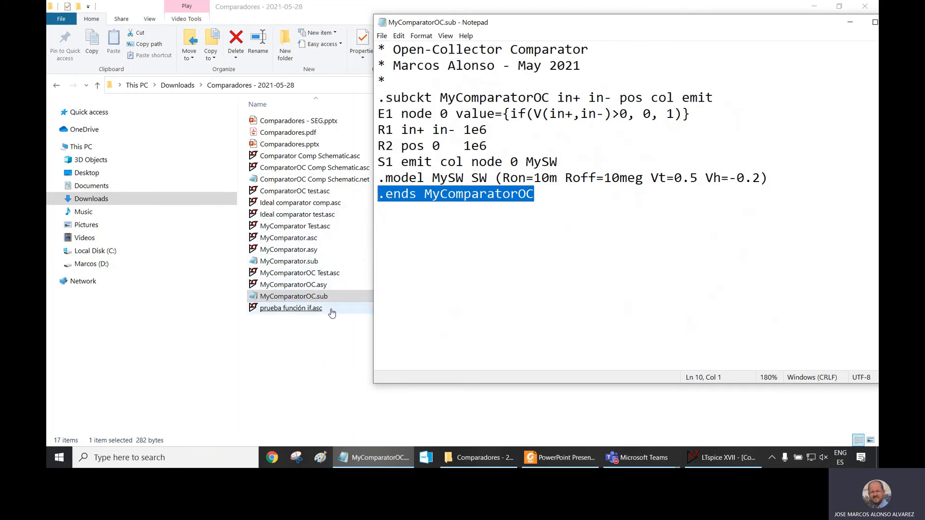
pyautogui.click(301, 287)
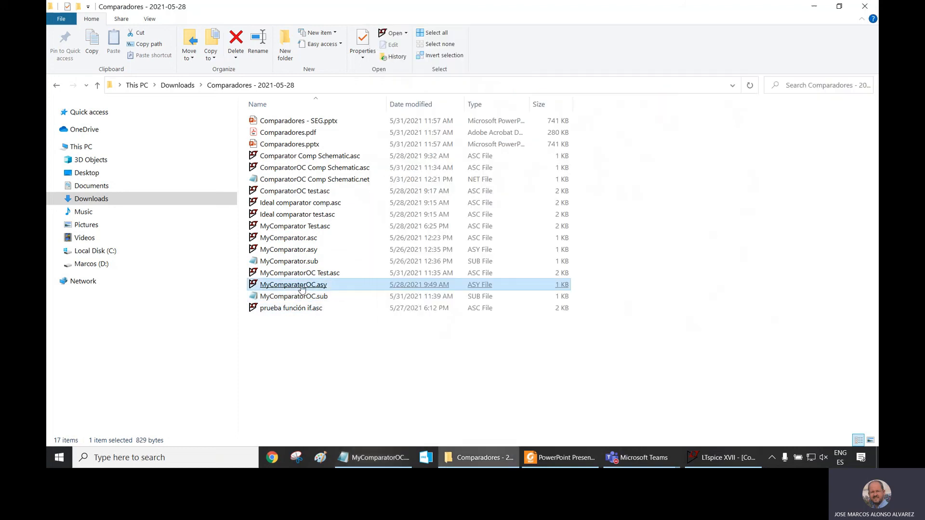
pyautogui.doubleClick(302, 288)
pyautogui.click(840, 6)
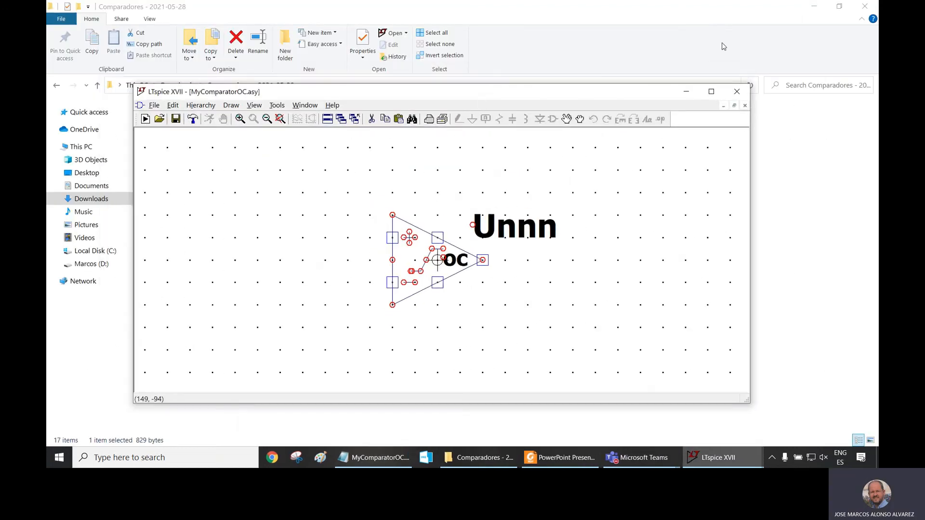
pyautogui.moveTo(749, 204); pyautogui.dragTo(441, 220)
pyautogui.click(372, 458)
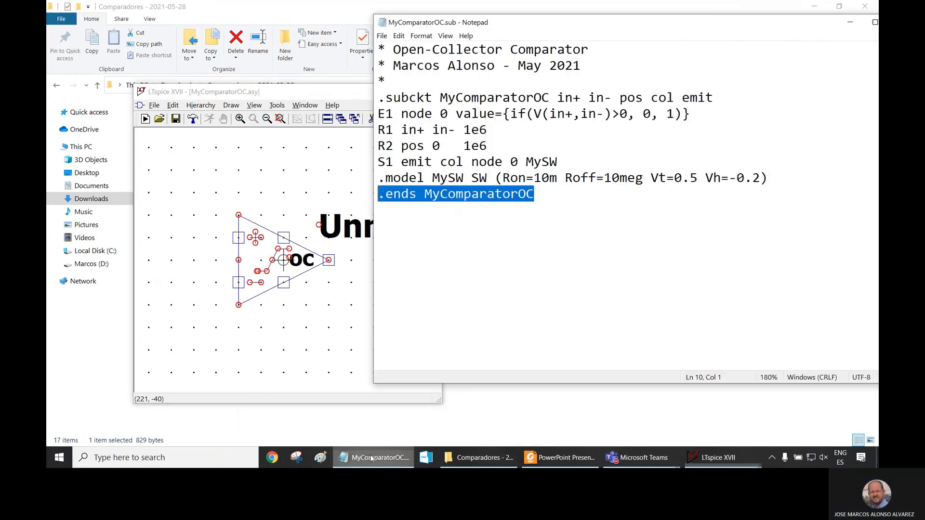
pyautogui.moveTo(547, 24); pyautogui.dragTo(624, 77)
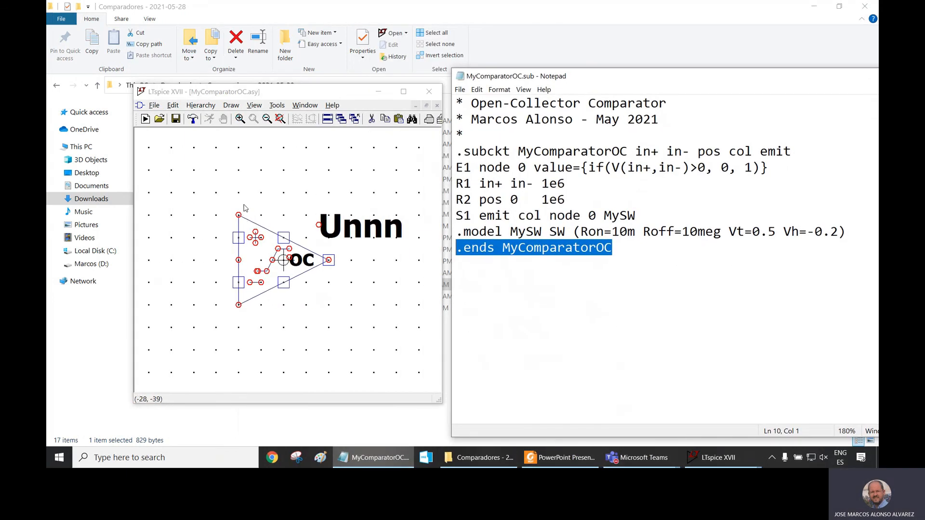
# Check the label and netlist order of the symbol's in+, in-, pos, col and emit pins against the .subckt line.
pyautogui.rightClick(238, 238)
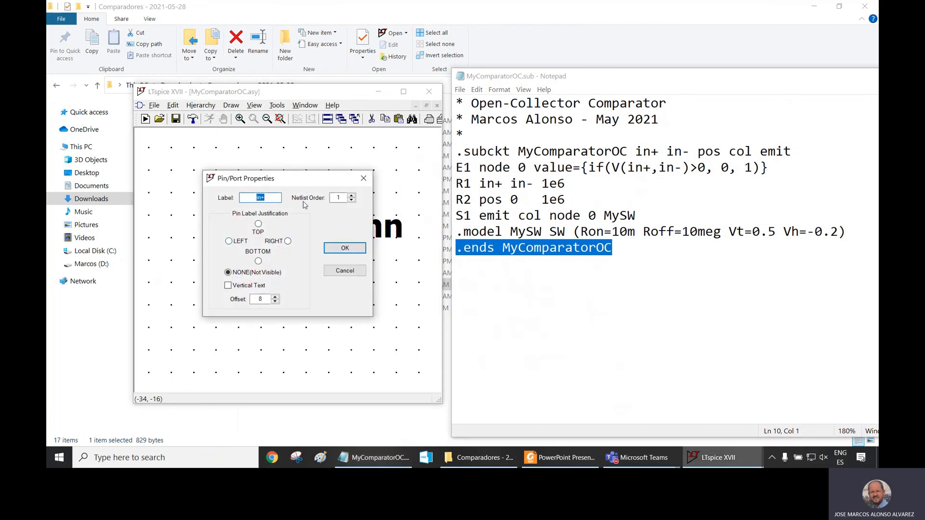
pyautogui.click(364, 178)
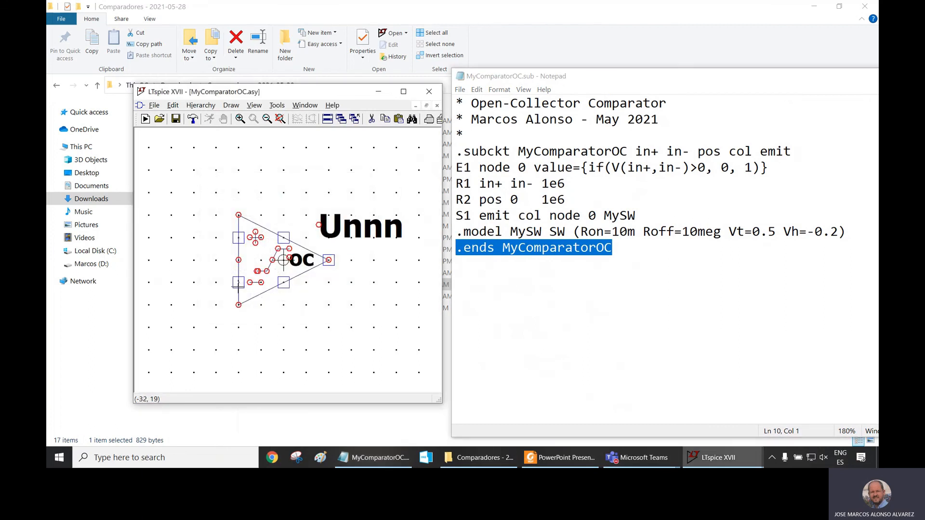
pyautogui.rightClick(238, 283)
pyautogui.click(363, 177)
pyautogui.rightClick(284, 237)
pyautogui.click(363, 179)
pyautogui.rightClick(328, 260)
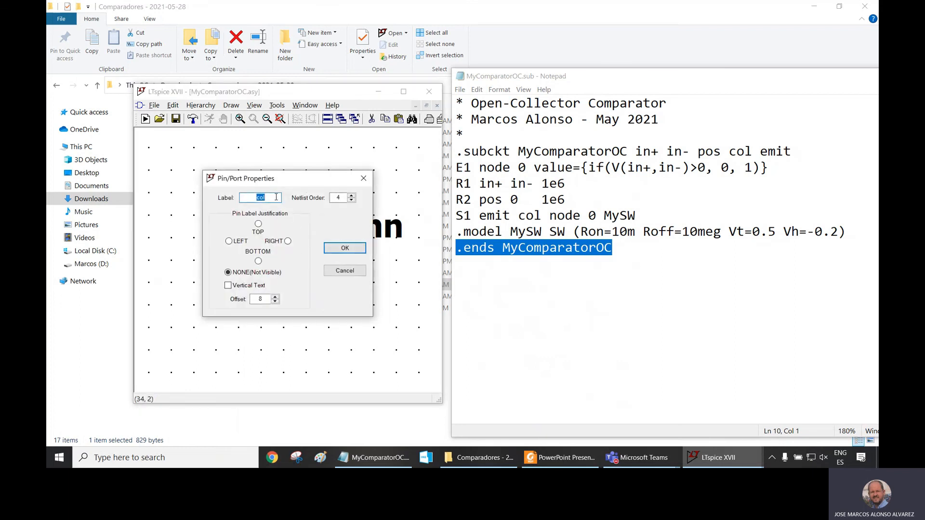
pyautogui.click(364, 178)
pyautogui.rightClick(282, 288)
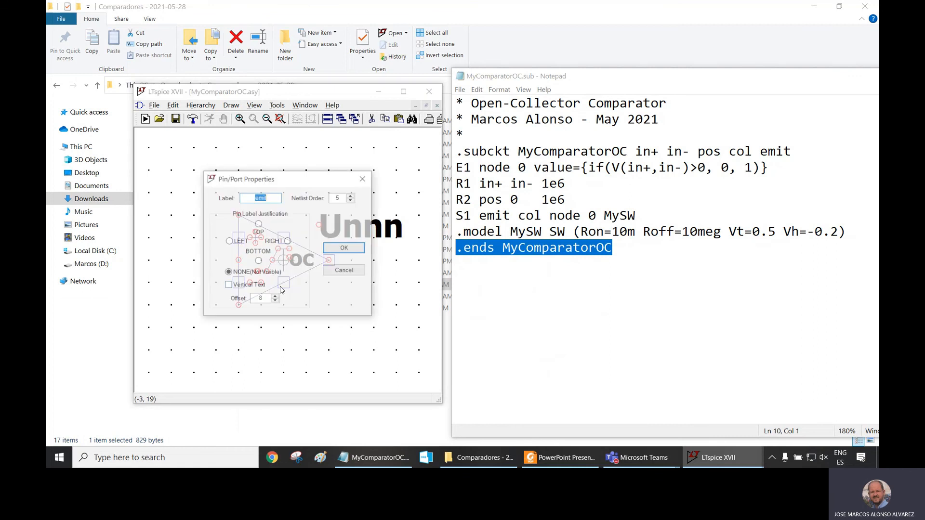
pyautogui.click(362, 179)
# Review the symbol's attributes, including its prefix, SpiceModel and ModelFile, and close the editor without changes.
pyautogui.click(173, 108)
pyautogui.moveTo(195, 149)
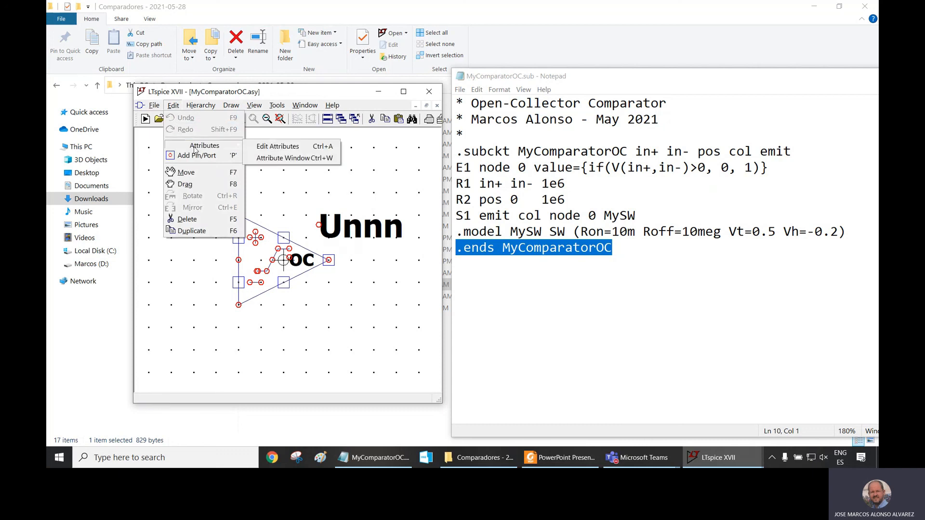
pyautogui.click(280, 149)
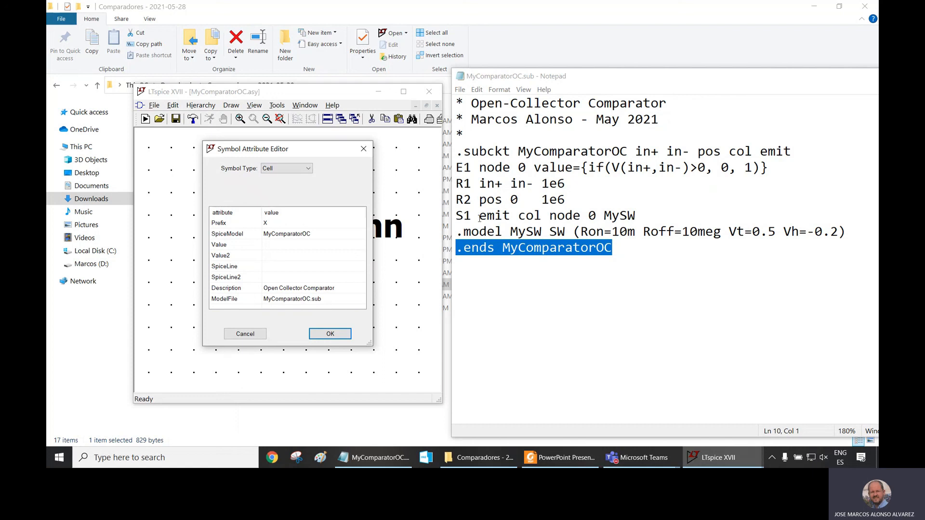
pyautogui.click(363, 148)
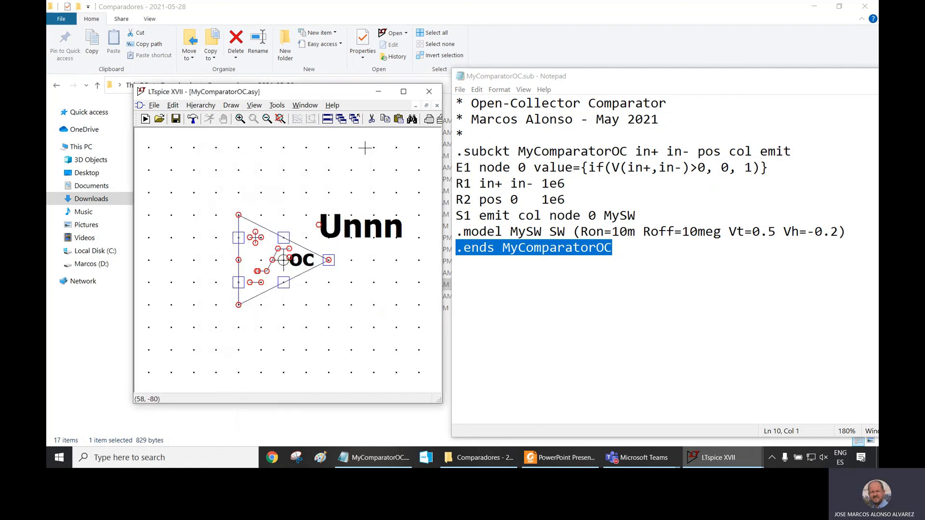
# Return to the Comparadores folder and open MyComparatorOC Test.asc in LTspice.
pyautogui.click(437, 9)
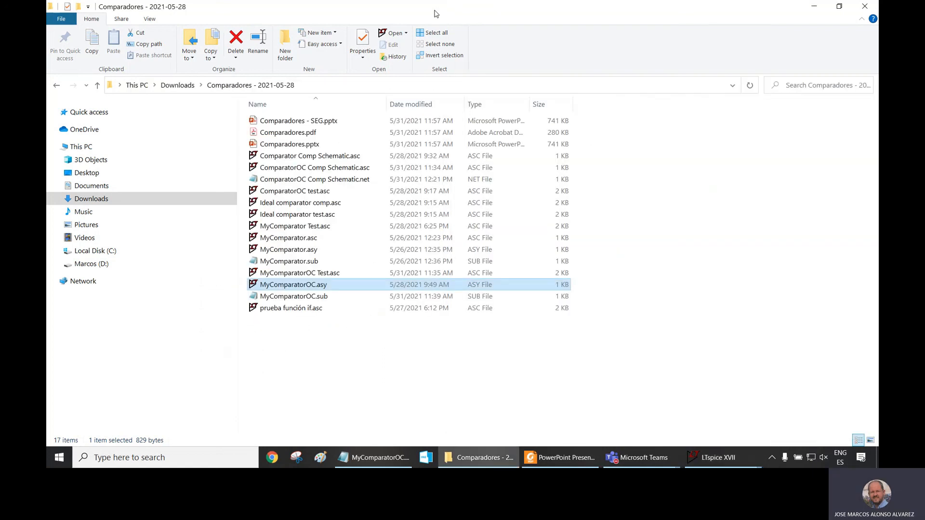
pyautogui.click(357, 253)
pyautogui.click(361, 260)
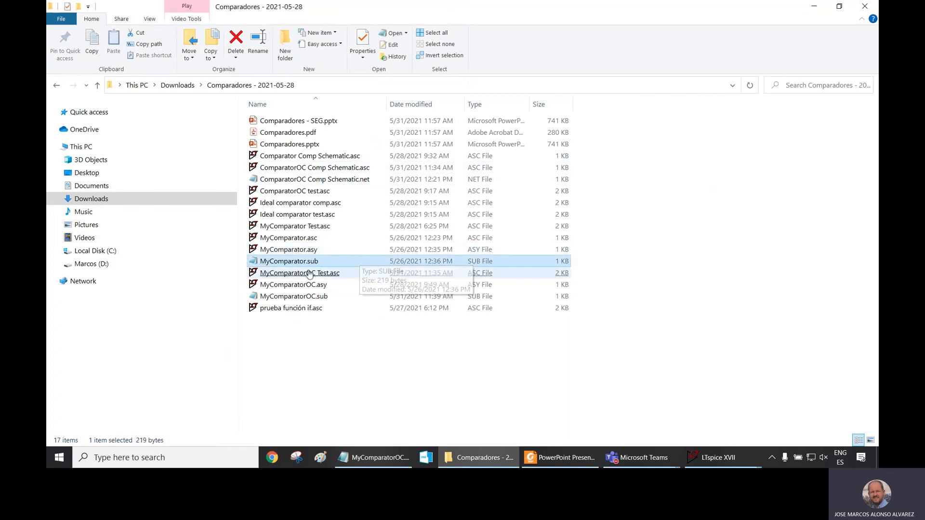
pyautogui.click(298, 227)
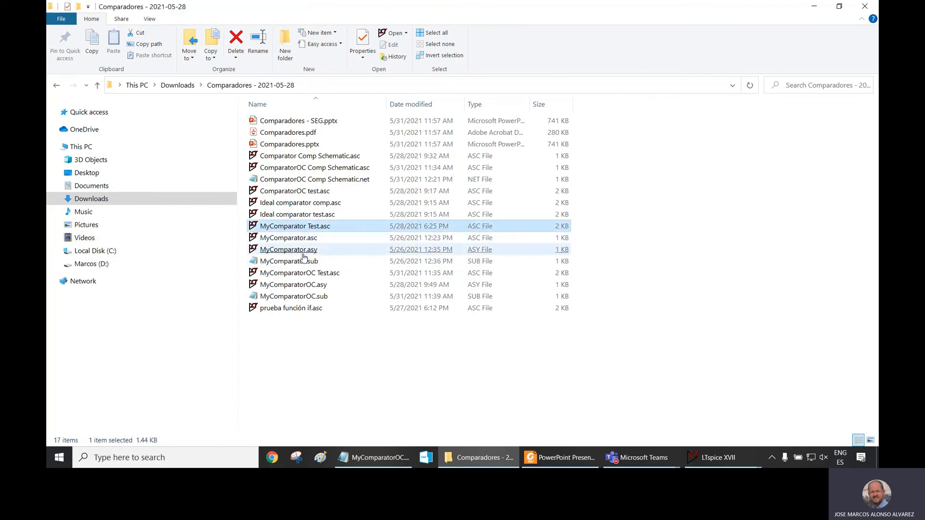
pyautogui.click(313, 274)
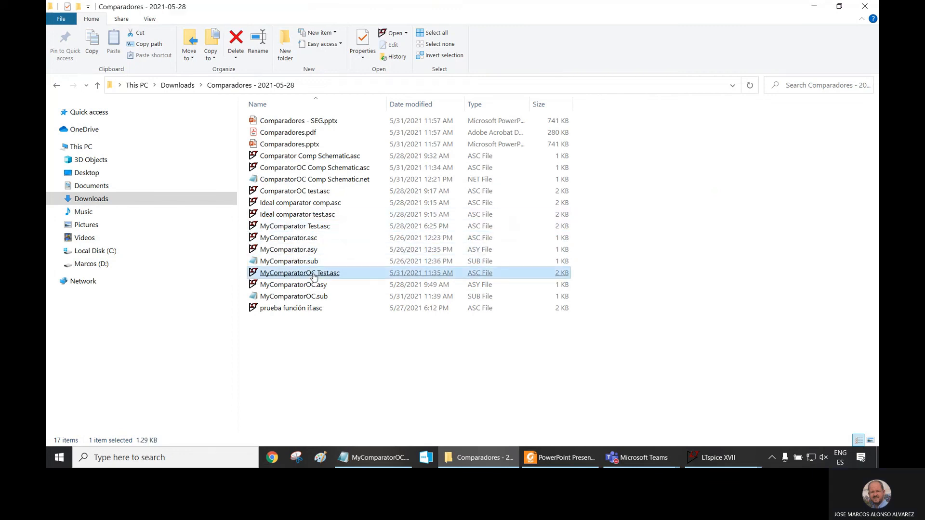
pyautogui.doubleClick(401, 272)
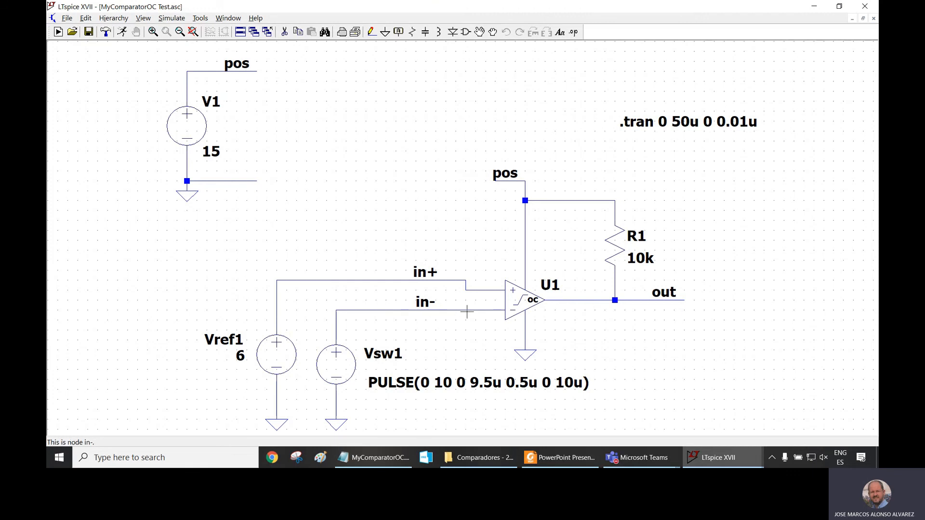
# Run the transient simulation of the open-collector comparator test circuit and plot V(in-), V(in+) and V(out) together.
pyautogui.click(123, 32)
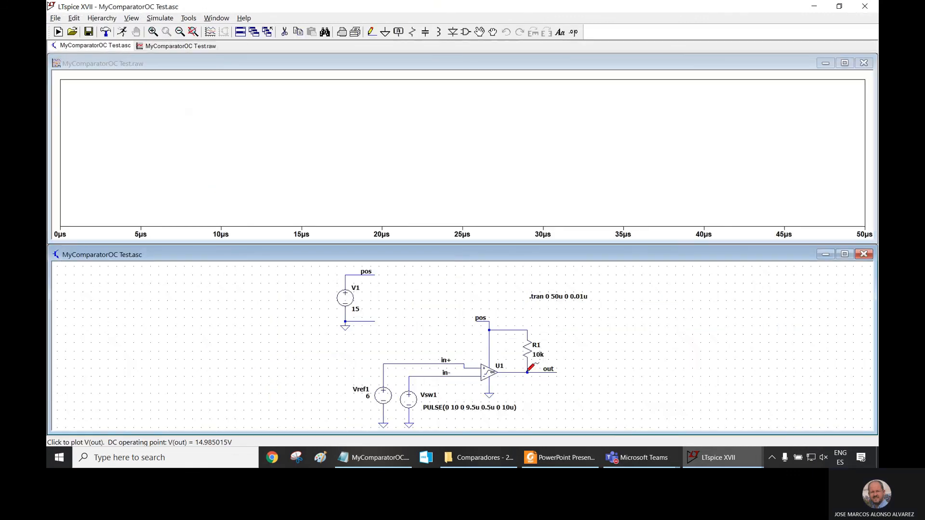
pyautogui.scroll(2, 529, 394)
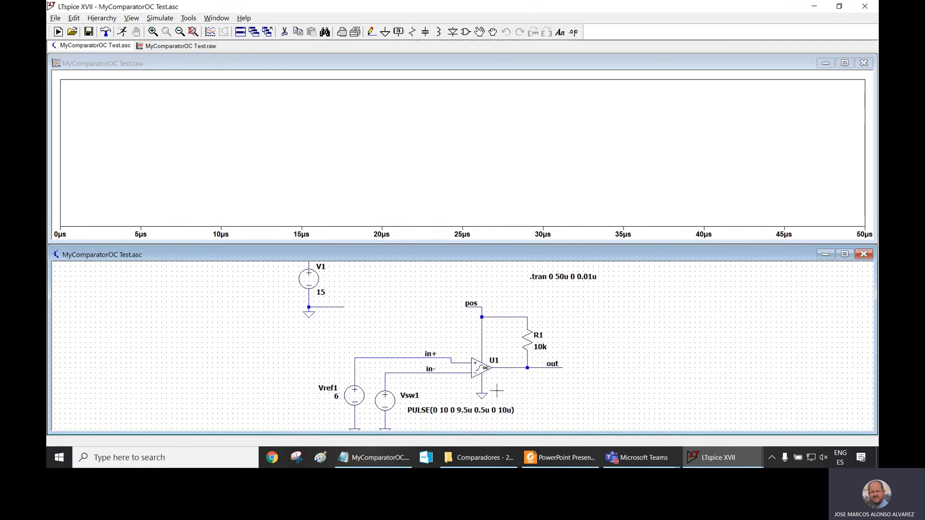
pyautogui.click(443, 370)
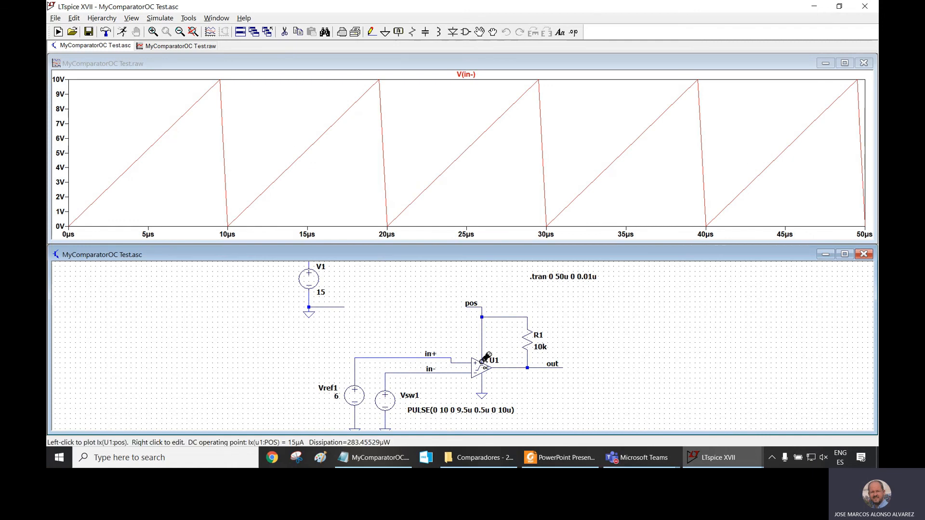
pyautogui.click(417, 356)
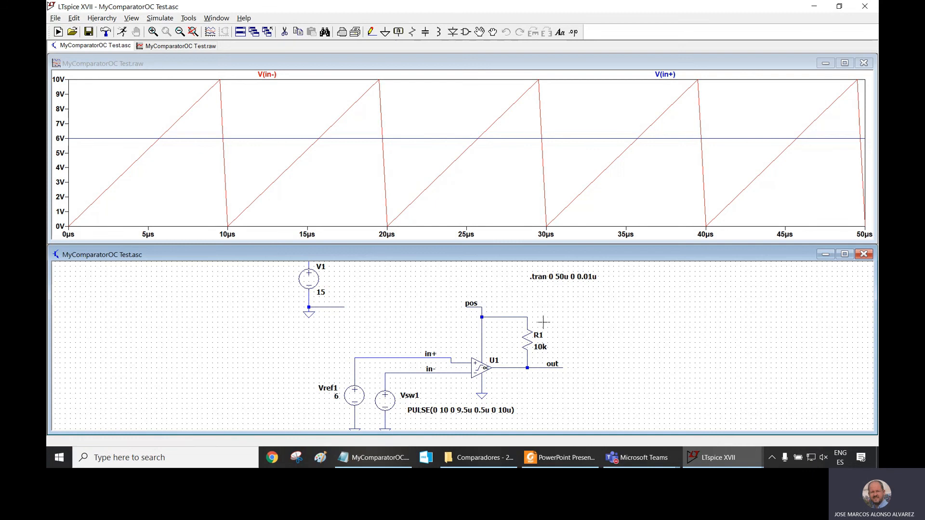
pyautogui.click(566, 363)
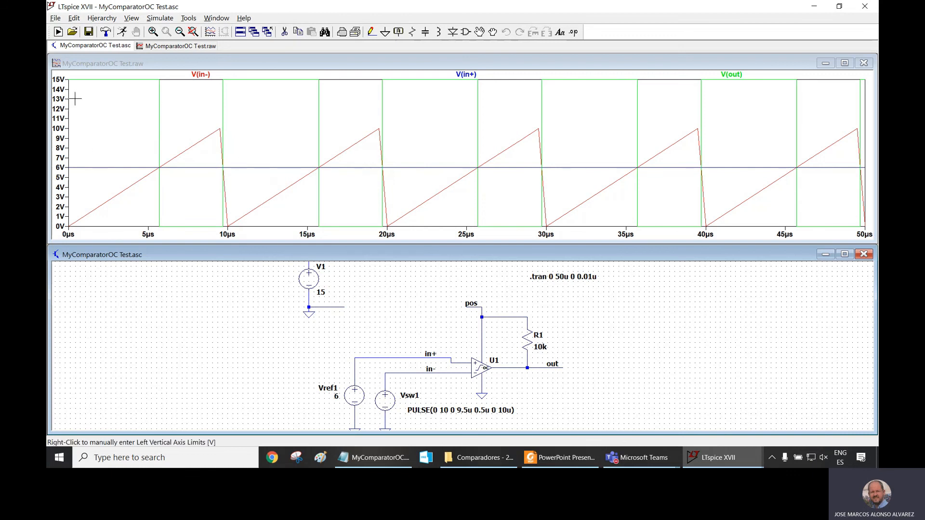
# Set the upper limit of the waveform plot's voltage axis to 20 V, then maximize the schematic window and fit the circuit to it.
pyautogui.rightClick(58, 122)
pyautogui.doubleClick(446, 218)
pyautogui.write('20')
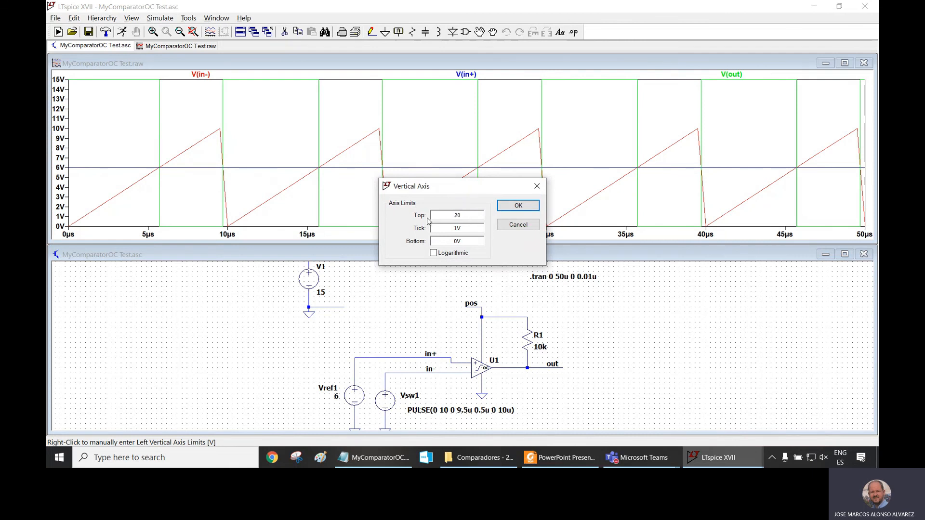
pyautogui.press('Return')
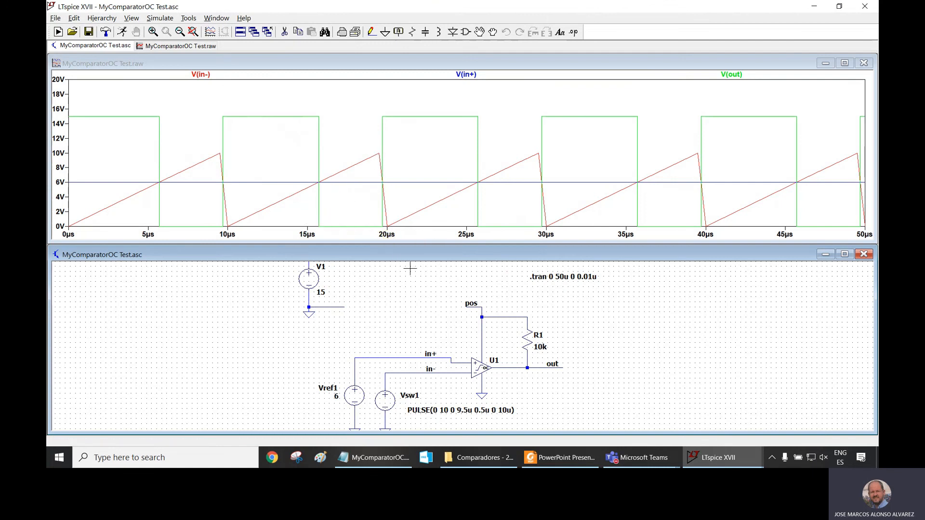
pyautogui.doubleClick(435, 254)
pyautogui.press('space')
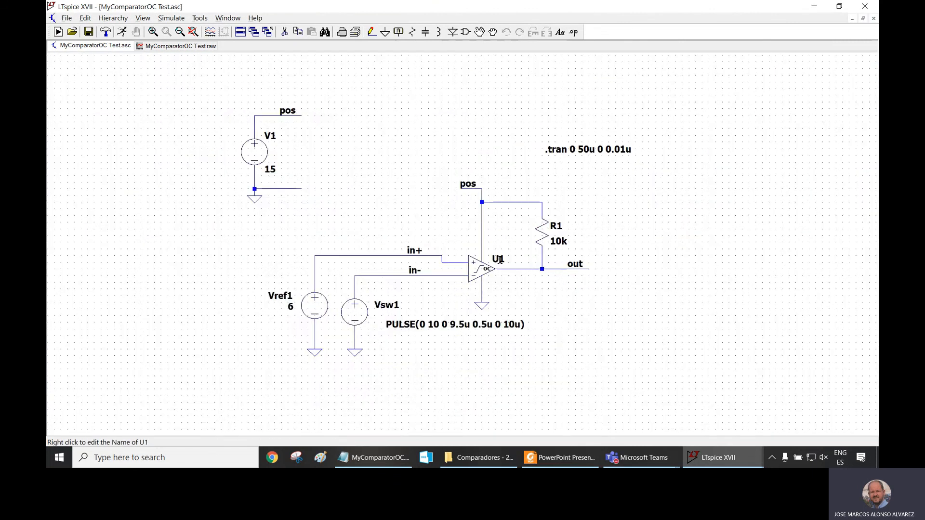